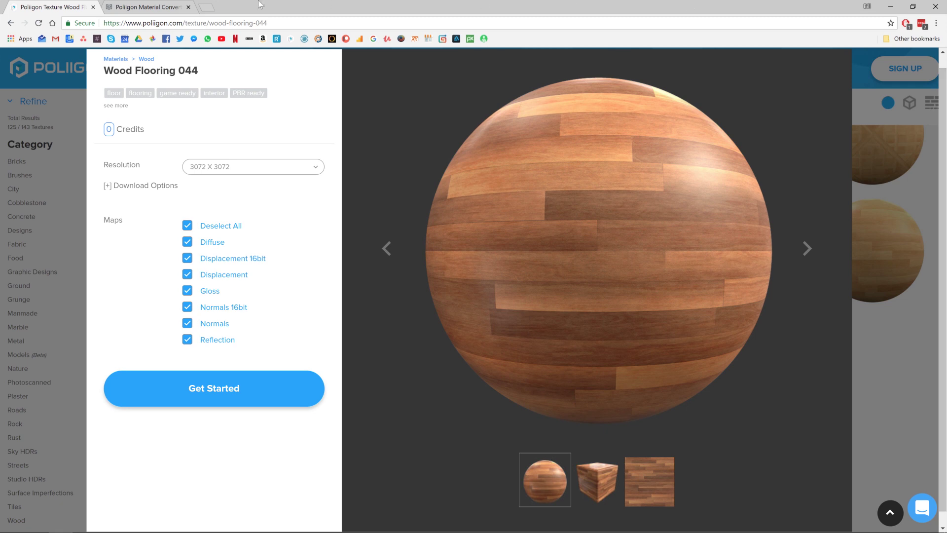
Switch from the Wood Flooring 044 page to the Poliigon Material Converter page in the browser
{"action": "left_click", "coordinate": [167, 6]}
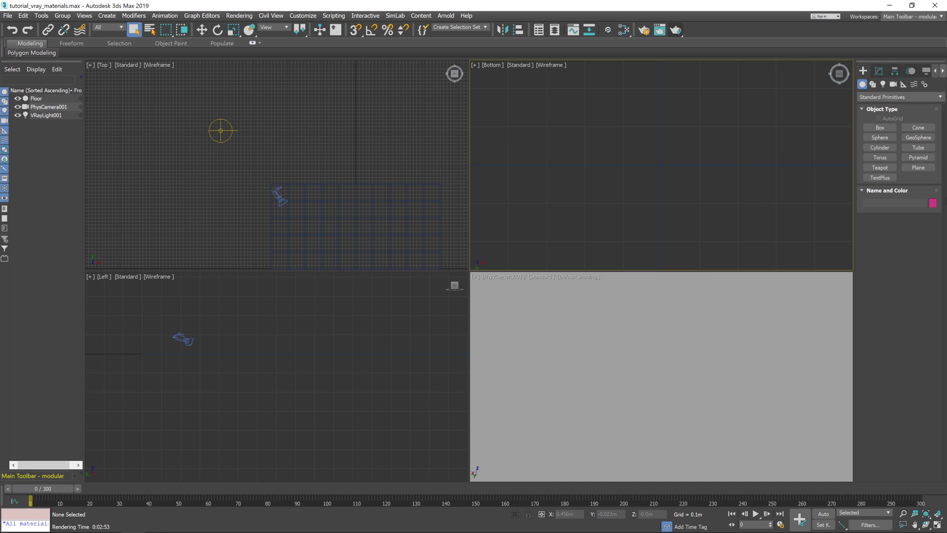
Inspect PhysCamera001 and VRayLight001, reselect the Floor plane, and bring up the converter installer archive
{"action": "left_click", "coordinate": [36, 98]}
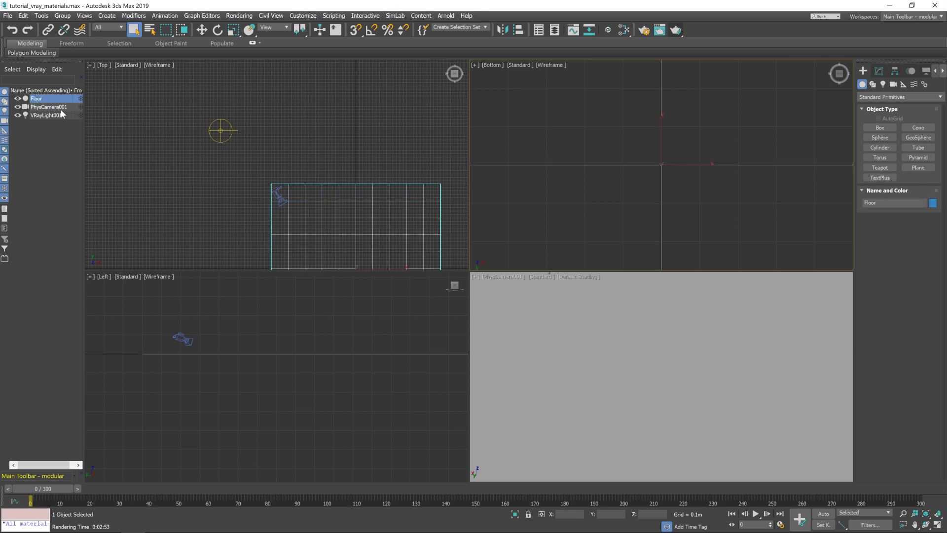
{"action": "left_click", "coordinate": [52, 107]}
{"action": "left_click", "coordinate": [54, 115]}
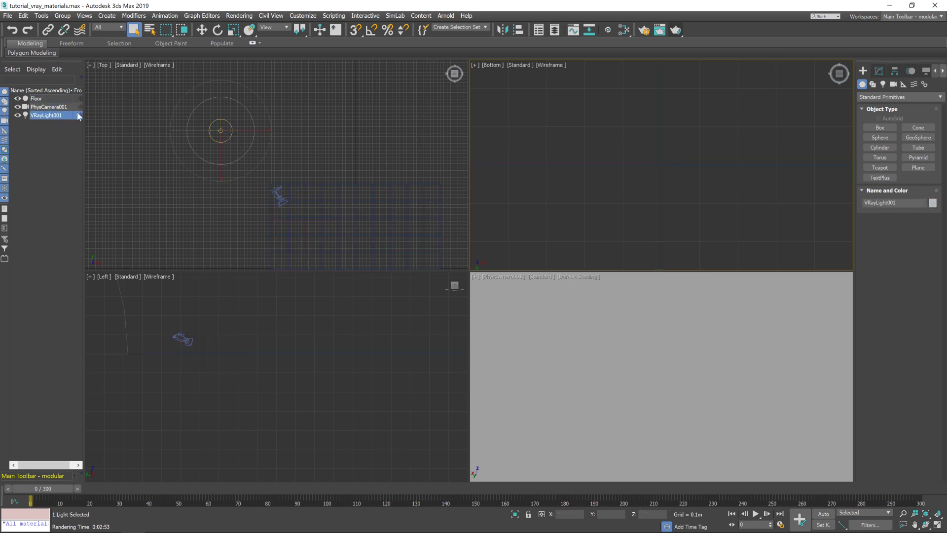
{"action": "left_click", "coordinate": [36, 98]}
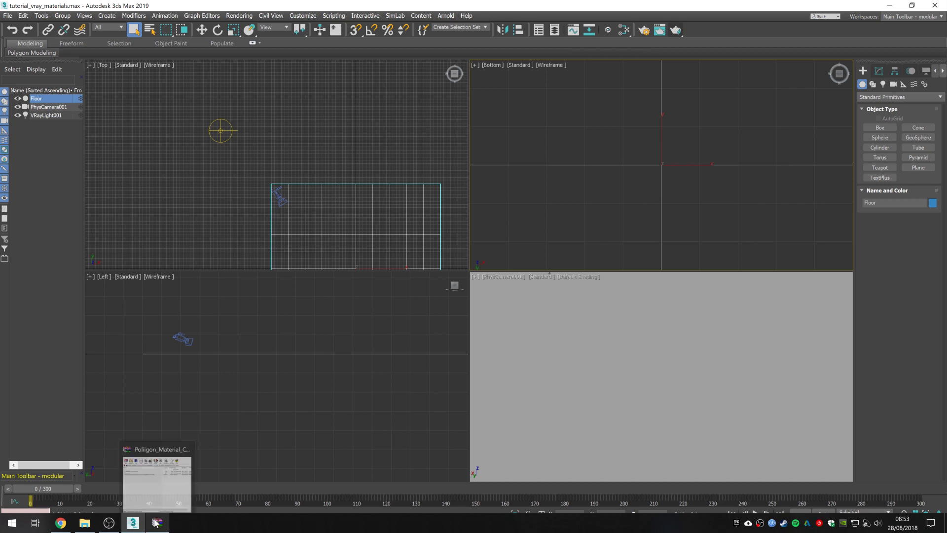
{"action": "left_click", "coordinate": [157, 523]}
Drag the Poliigon converter .mzp installer from the WinRAR archive into the 3ds Max viewport
{"action": "left_click_drag", "start_coordinate": [611, 100], "coordinate": [641, 91]}
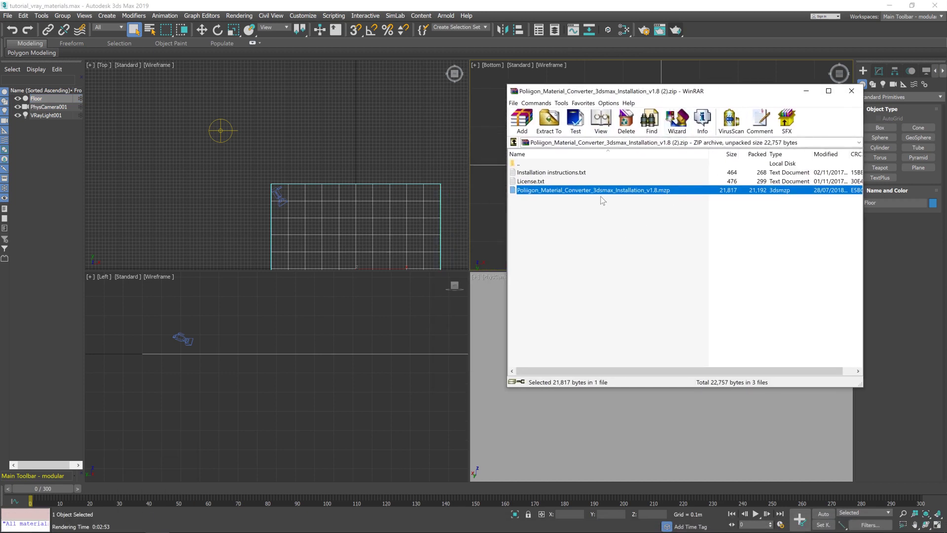
{"action": "left_click", "coordinate": [549, 179]}
{"action": "left_click", "coordinate": [546, 199]}
{"action": "left_click", "coordinate": [546, 179]}
{"action": "left_click", "coordinate": [546, 174]}
{"action": "left_click", "coordinate": [558, 190]}
{"action": "left_click_drag", "start_coordinate": [592, 193], "coordinate": [301, 221]}
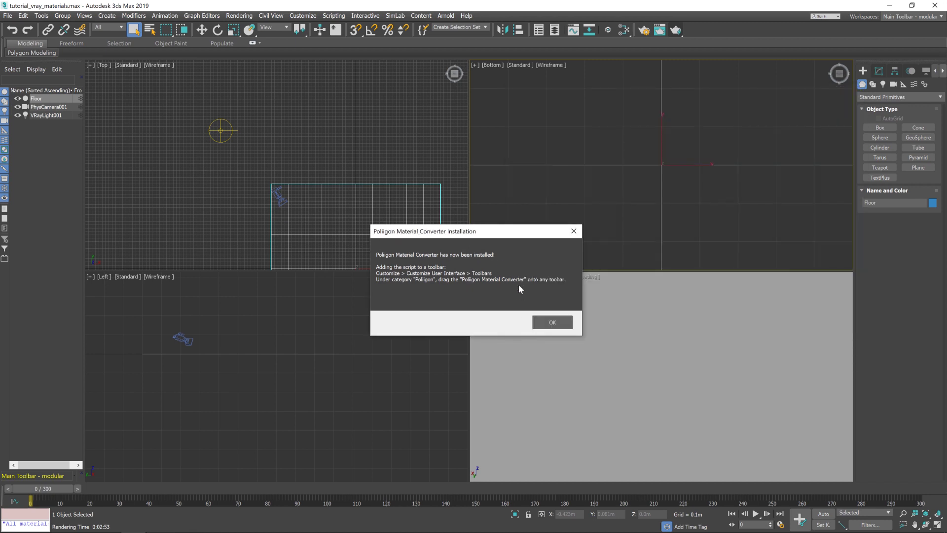
Acknowledge the Poliigon Material Converter installation confirmation with OK
{"action": "left_click", "coordinate": [548, 321]}
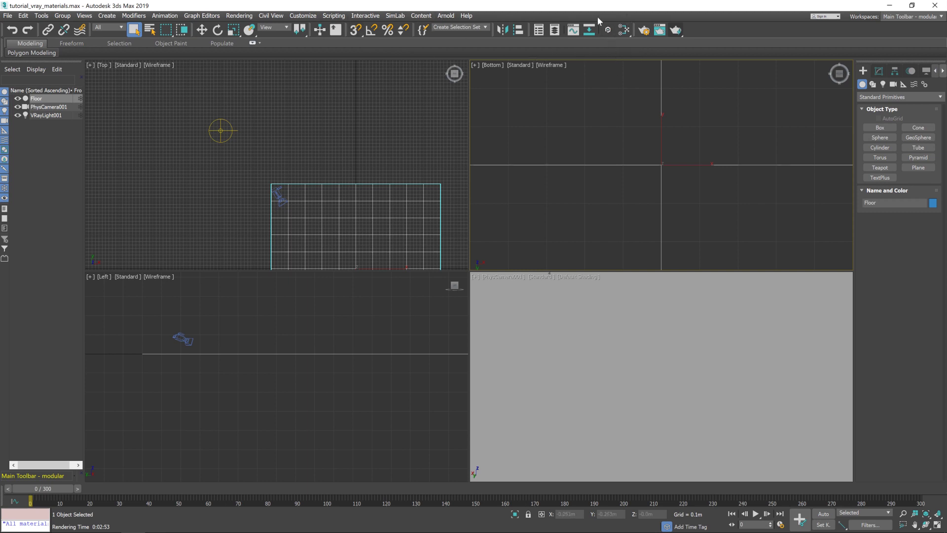
In Customize User Interface > Toolbars, drag the Poliigon category's Material Converter action onto the main toolbar
{"action": "left_click", "coordinate": [304, 15]}
{"action": "left_click", "coordinate": [308, 32]}
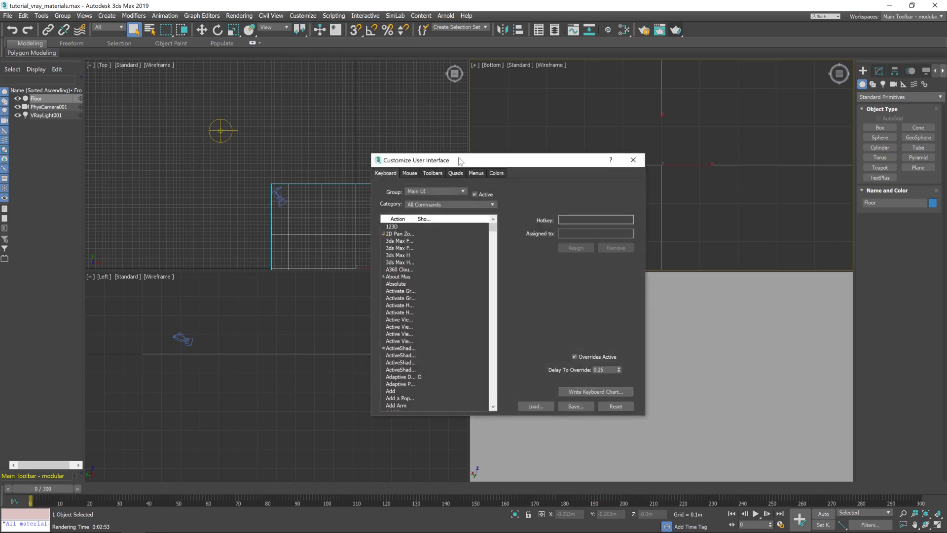
{"action": "left_click", "coordinate": [432, 173]}
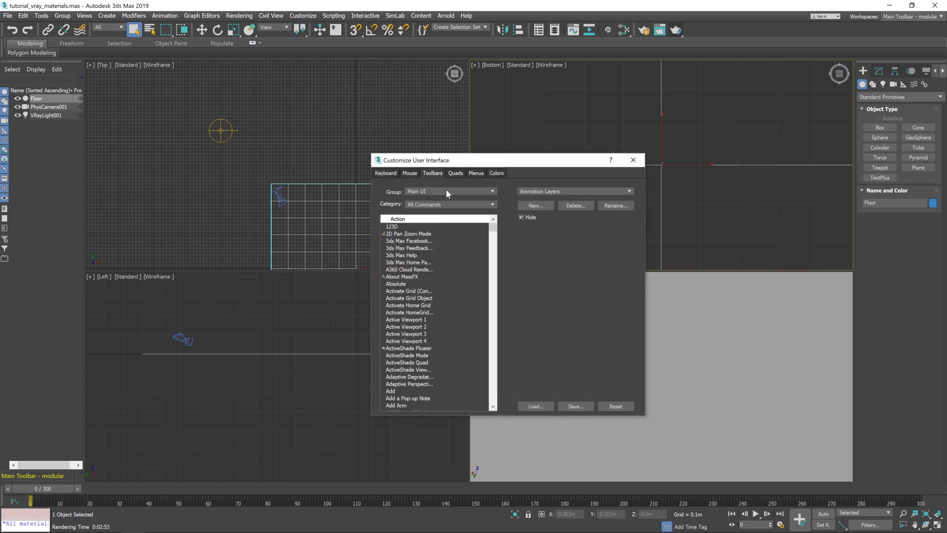
{"action": "left_click", "coordinate": [414, 205]}
{"action": "left_click_drag", "start_coordinate": [493, 239], "coordinate": [503, 320]}
{"action": "left_click", "coordinate": [442, 293]}
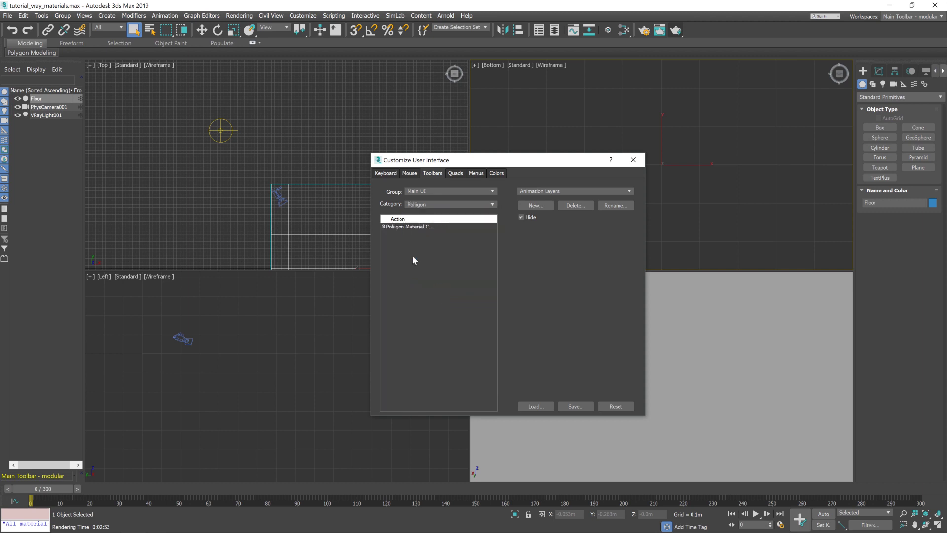
{"action": "left_click", "coordinate": [383, 228]}
{"action": "left_click_drag", "start_coordinate": [402, 226], "coordinate": [428, 228]}
{"action": "left_click", "coordinate": [633, 160]}
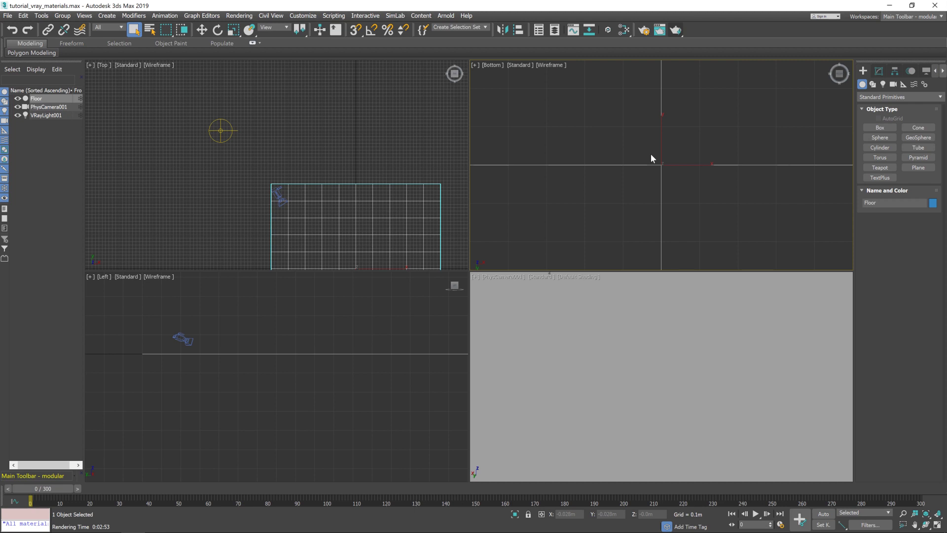
Launch the converter and set its textures folder to D:\Poliigon\Materials\WoodFlooring044
{"action": "left_click", "coordinate": [608, 31]}
{"action": "left_click_drag", "start_coordinate": [467, 188], "coordinate": [645, 57]}
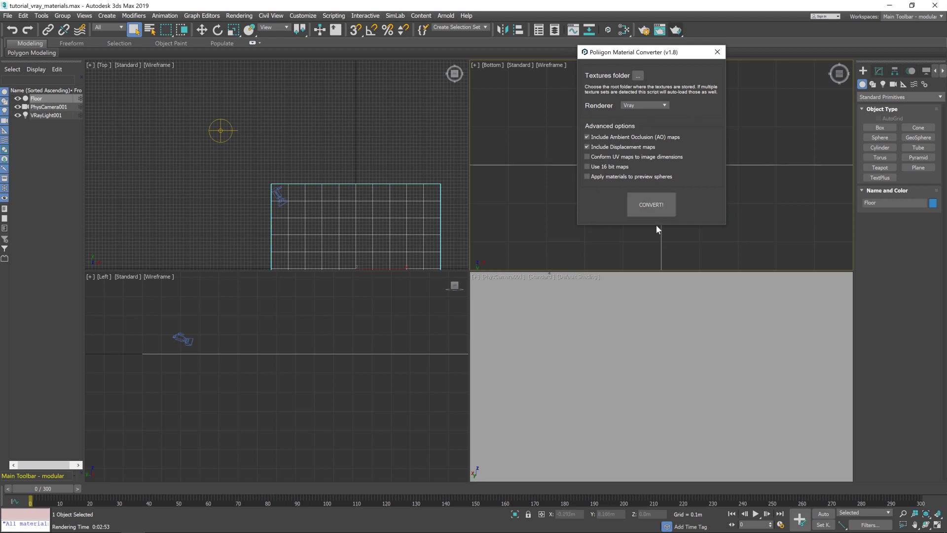
{"action": "left_click", "coordinate": [638, 76]}
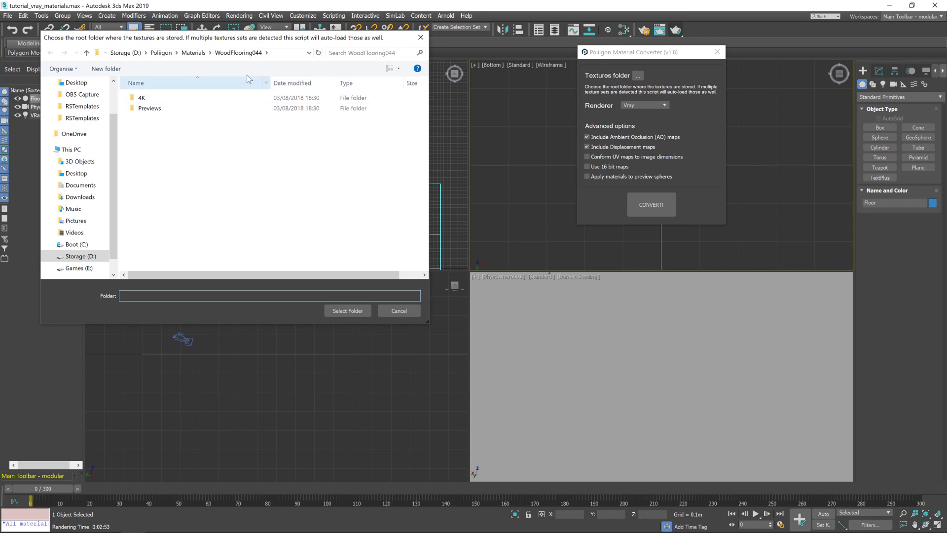
{"action": "left_click", "coordinate": [194, 52]}
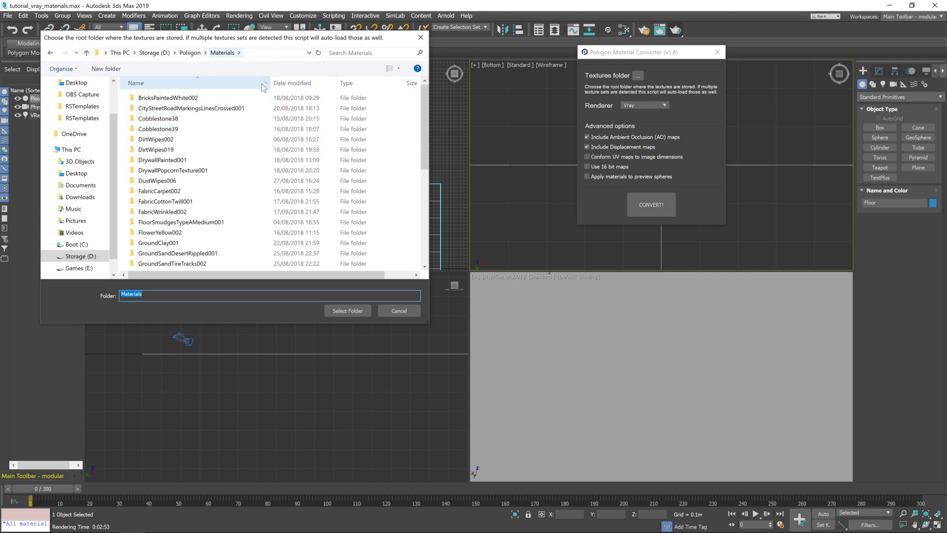
{"action": "scroll", "coordinate": [172, 270], "scroll_direction": "down", "scroll_amount": 6}
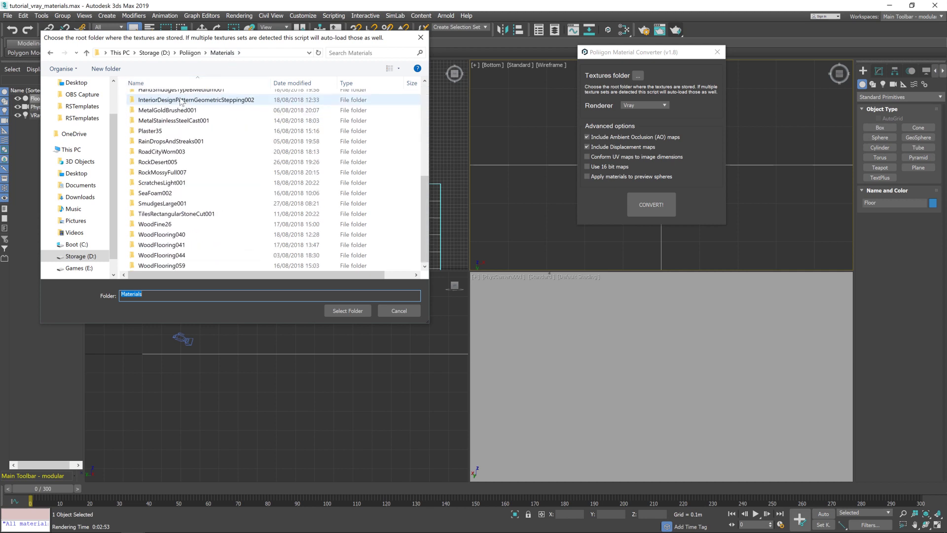
{"action": "scroll", "coordinate": [208, 197], "scroll_direction": "up", "scroll_amount": 6}
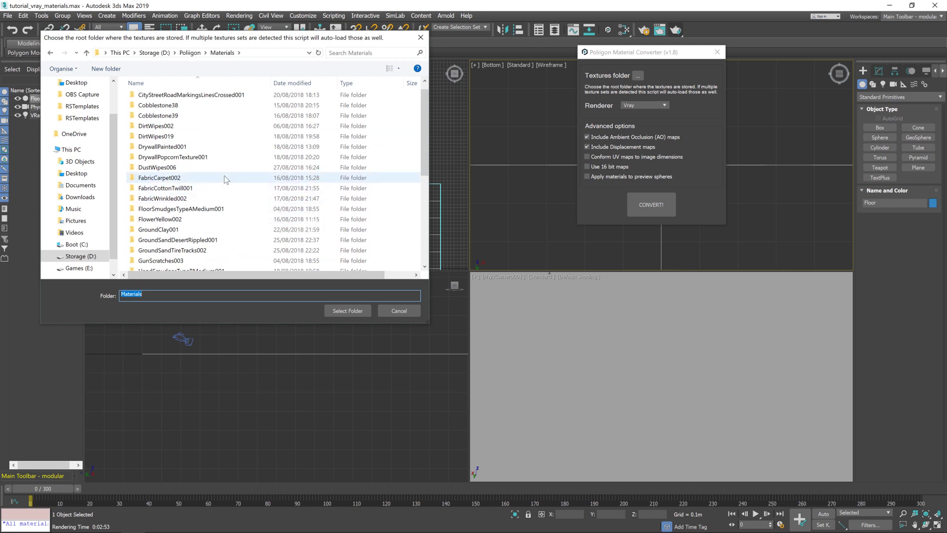
{"action": "scroll", "coordinate": [224, 169], "scroll_direction": "up", "scroll_amount": 1}
{"action": "scroll", "coordinate": [225, 169], "scroll_direction": "down", "scroll_amount": 7}
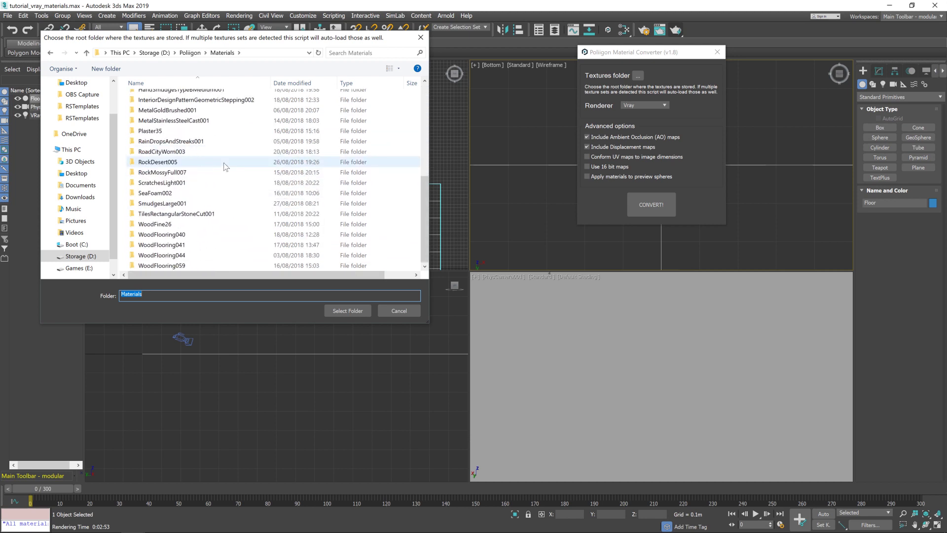
{"action": "double_click", "coordinate": [188, 255]}
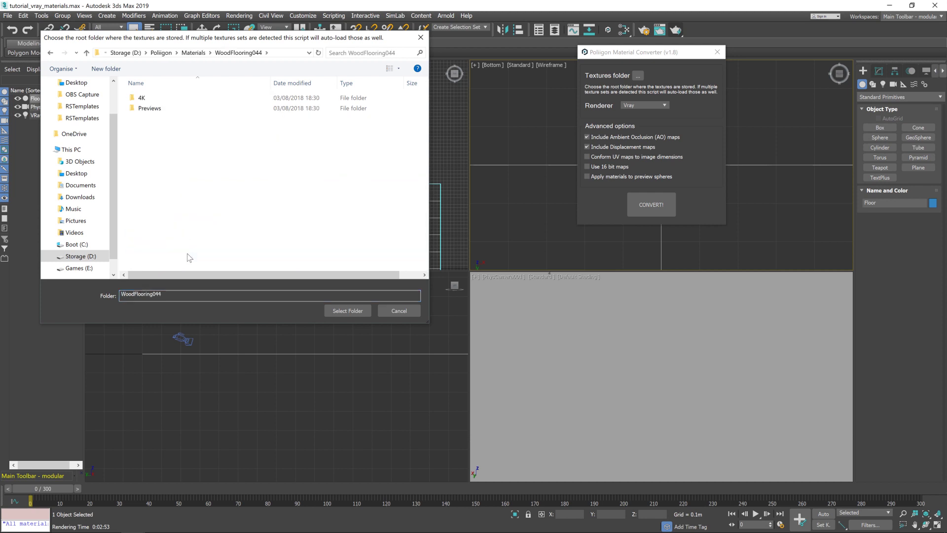
{"action": "left_click", "coordinate": [343, 310]}
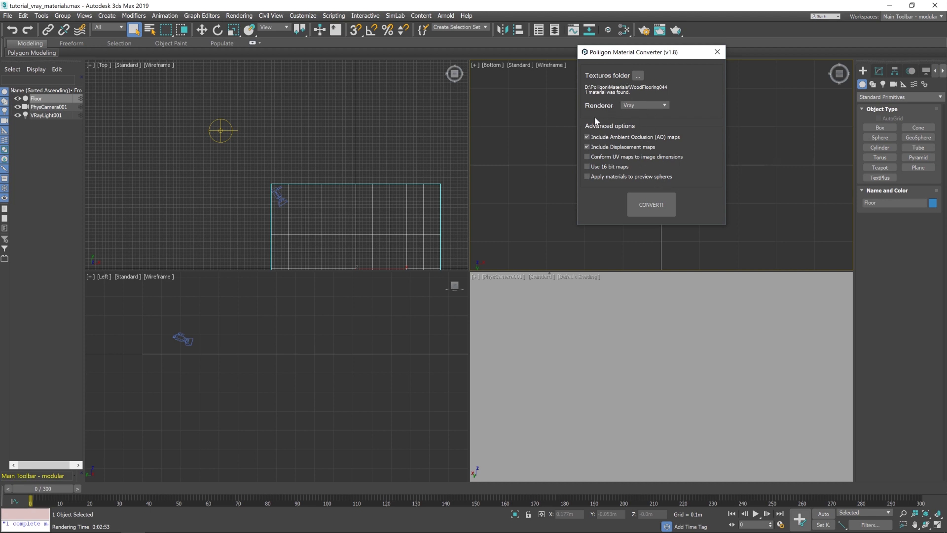
Convert WoodFlooring044 for the Vray renderer with 16-bit maps, acknowledge the success, and close the converter
{"action": "left_click", "coordinate": [645, 105]}
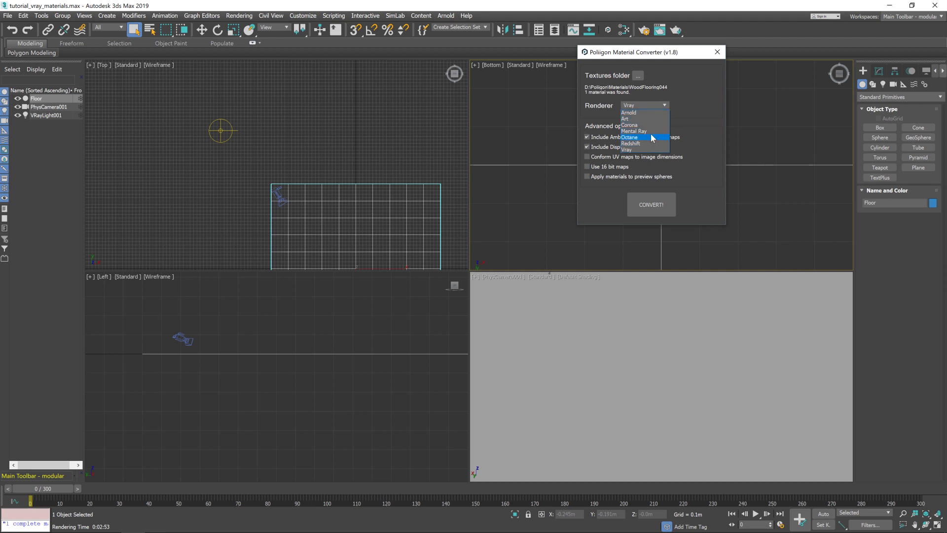
{"action": "left_click", "coordinate": [704, 115]}
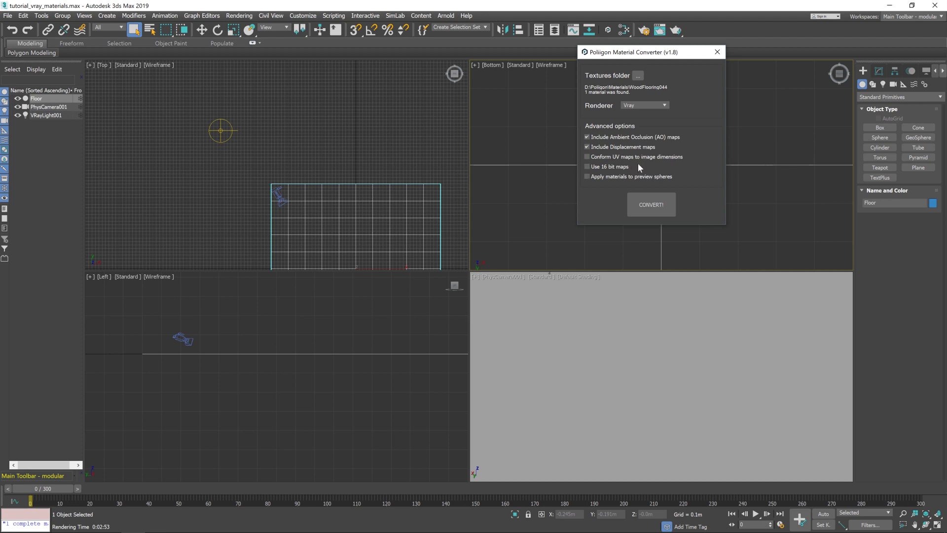
{"action": "left_click", "coordinate": [617, 171]}
{"action": "left_click", "coordinate": [651, 205]}
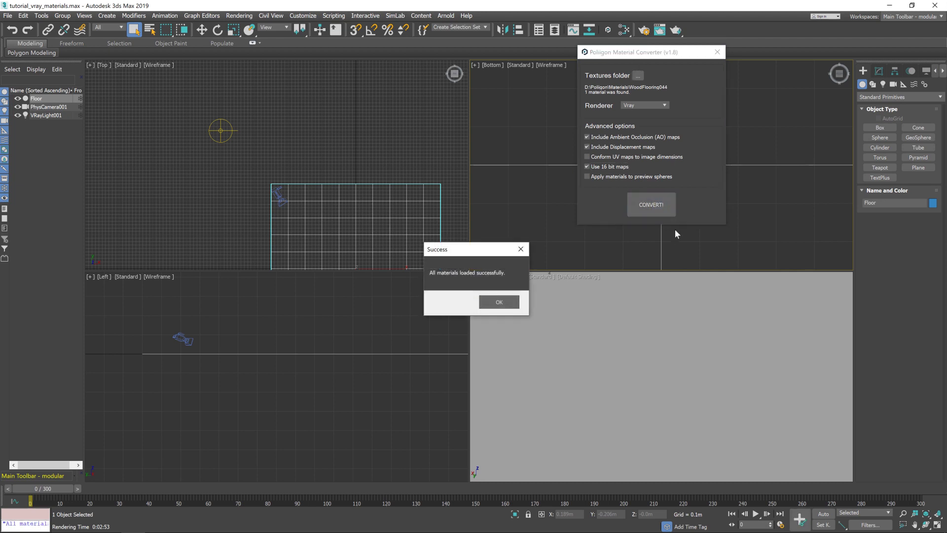
{"action": "left_click_drag", "start_coordinate": [452, 248], "coordinate": [584, 168]}
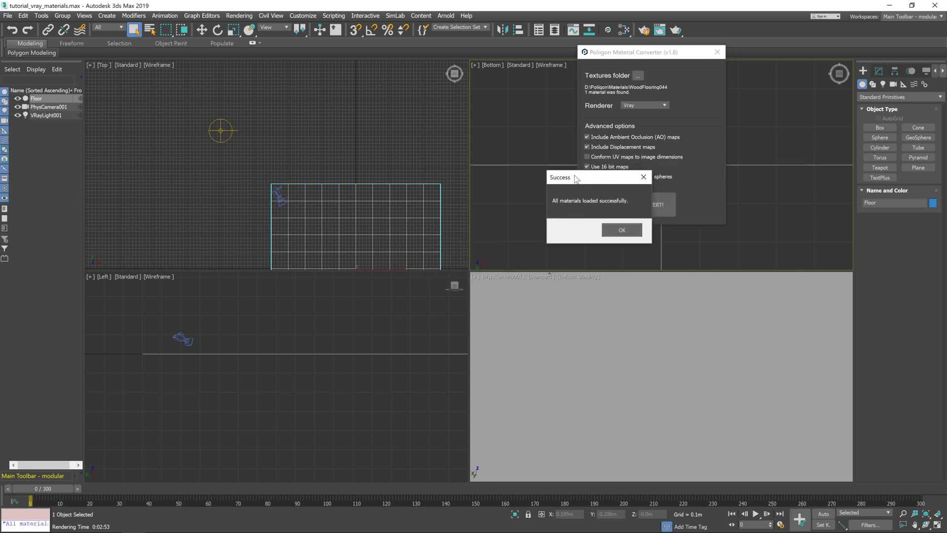
{"action": "left_click", "coordinate": [618, 223]}
{"action": "left_click", "coordinate": [716, 52]}
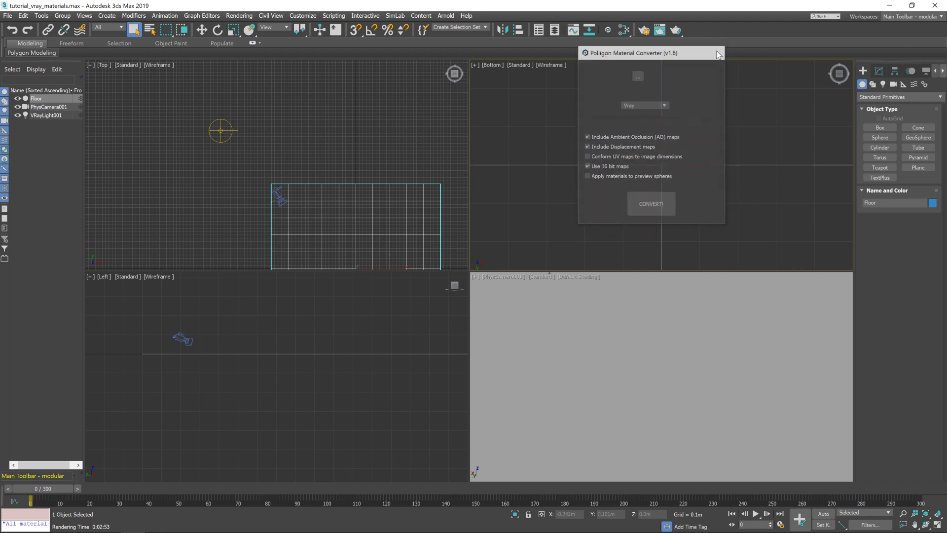
Open the Slate Material Editor and select the Floor object
{"action": "left_click", "coordinate": [624, 31]}
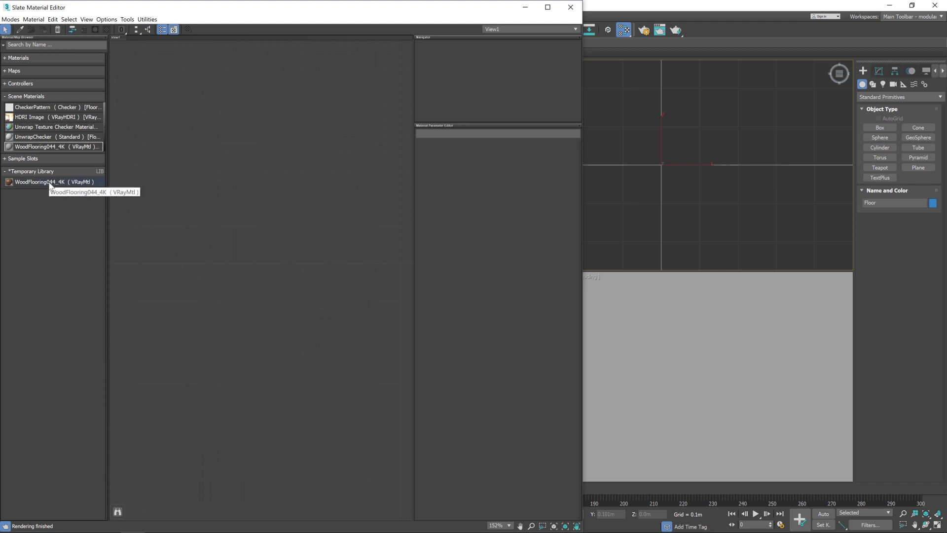
{"action": "left_click_drag", "start_coordinate": [202, 6], "coordinate": [255, 17]}
{"action": "left_click", "coordinate": [34, 100]}
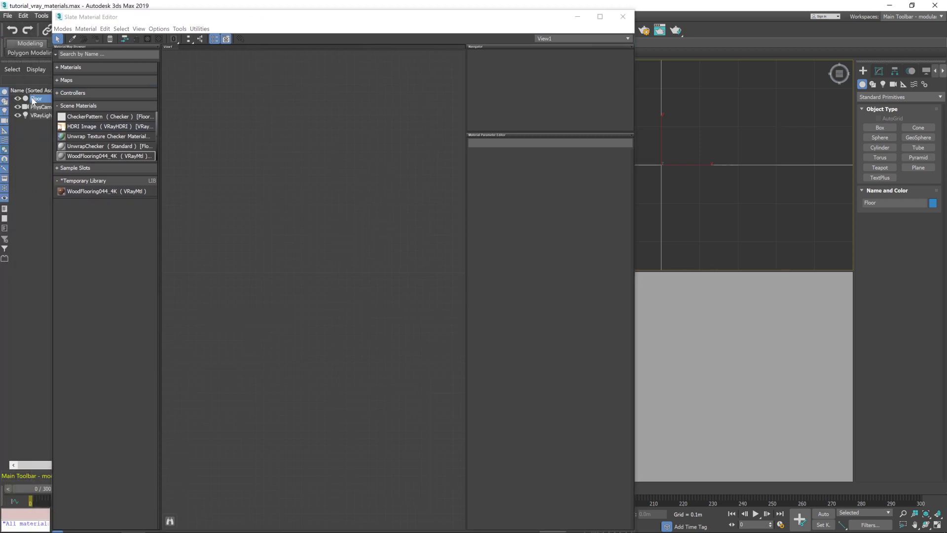
{"action": "left_click_drag", "start_coordinate": [184, 18], "coordinate": [140, 12]}
Drag WoodFlooring044_4K from the Temporary Library into View1 and assign it to the selected Floor
{"action": "left_click", "coordinate": [24, 187]}
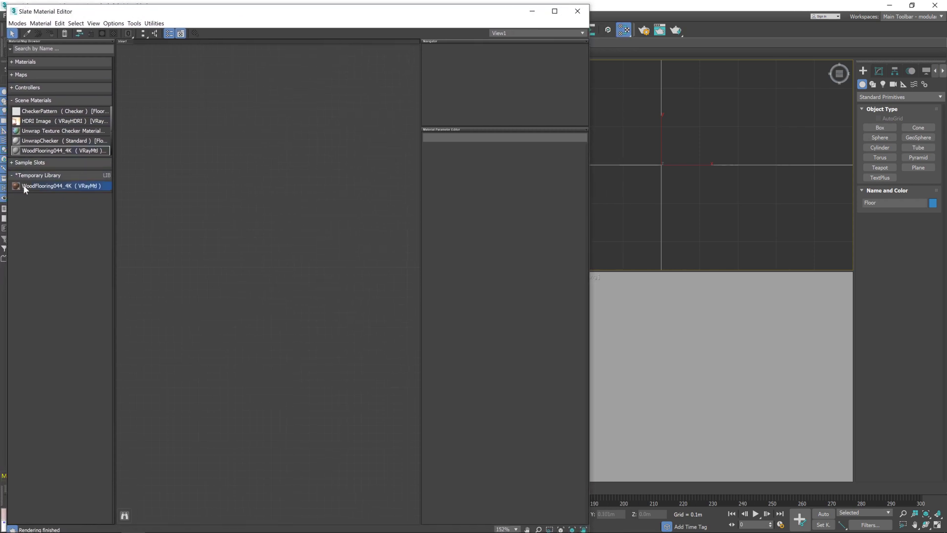
{"action": "left_click_drag", "start_coordinate": [23, 189], "coordinate": [302, 190]}
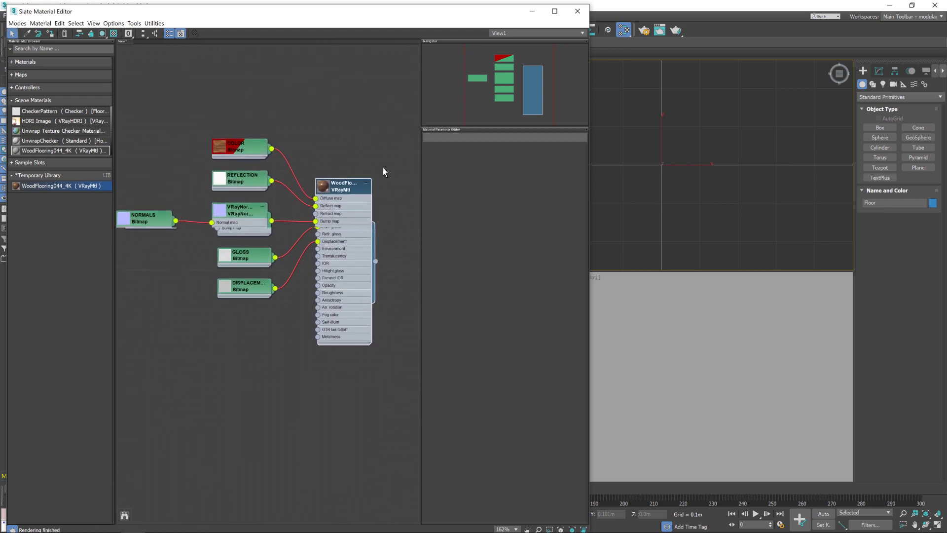
{"action": "left_click_drag", "start_coordinate": [337, 192], "coordinate": [342, 161]}
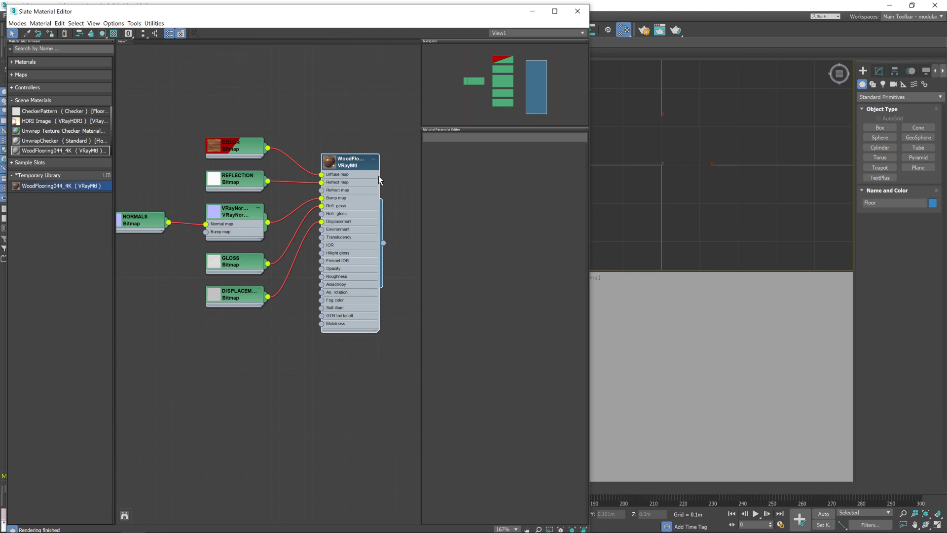
{"action": "right_click", "coordinate": [349, 163]}
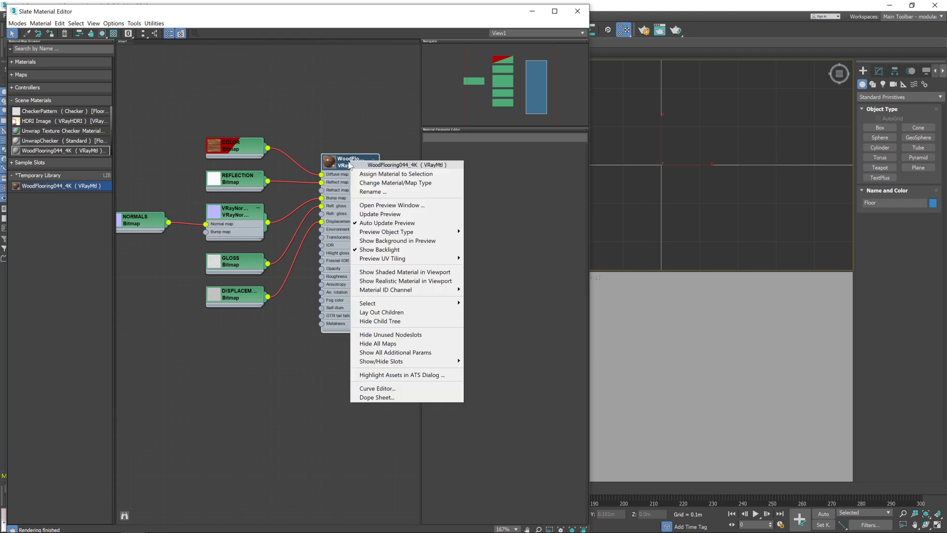
{"action": "left_click", "coordinate": [392, 174]}
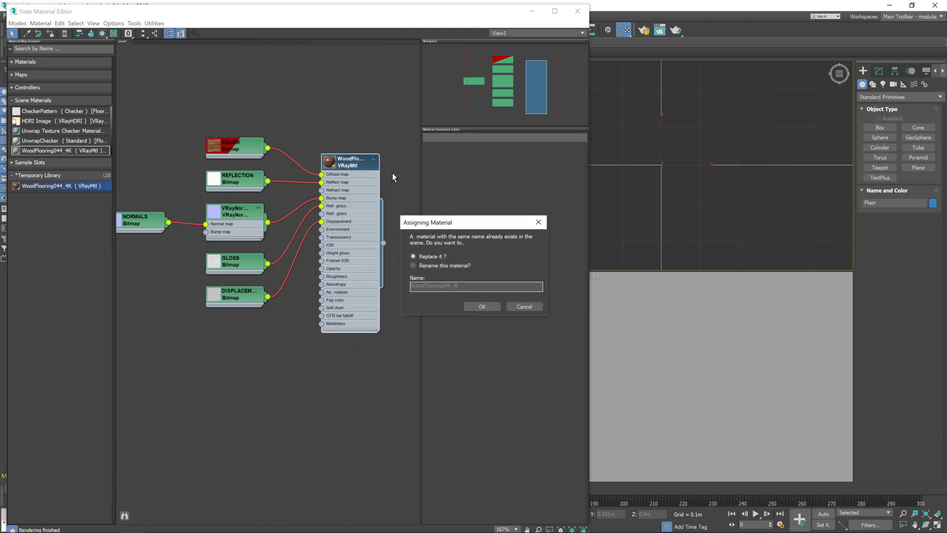
Replace the same-named scene material, then render the camera view in V-Ray, restarting with Shift+Q
{"action": "left_click", "coordinate": [482, 307]}
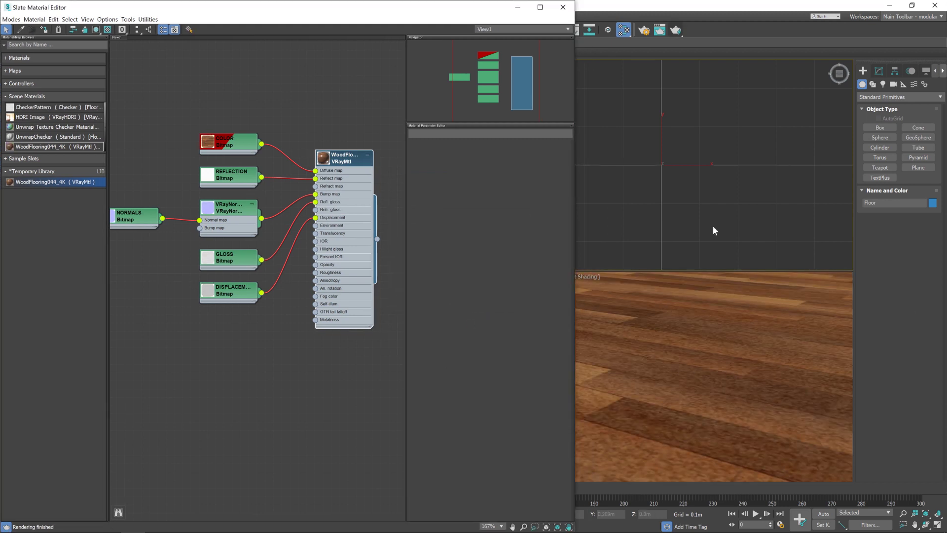
{"action": "left_click", "coordinate": [676, 31]}
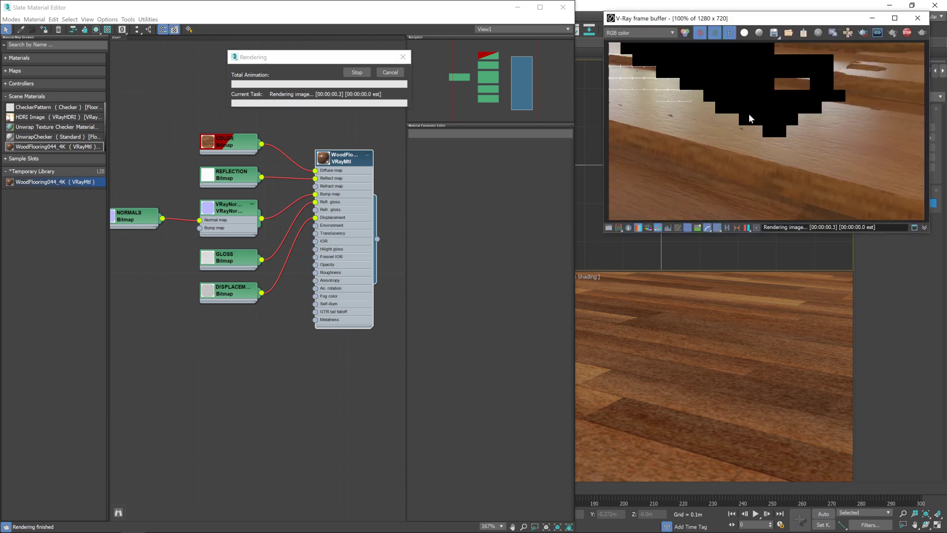
{"action": "left_click", "coordinate": [906, 33]}
{"action": "key", "text": "shift+q"}
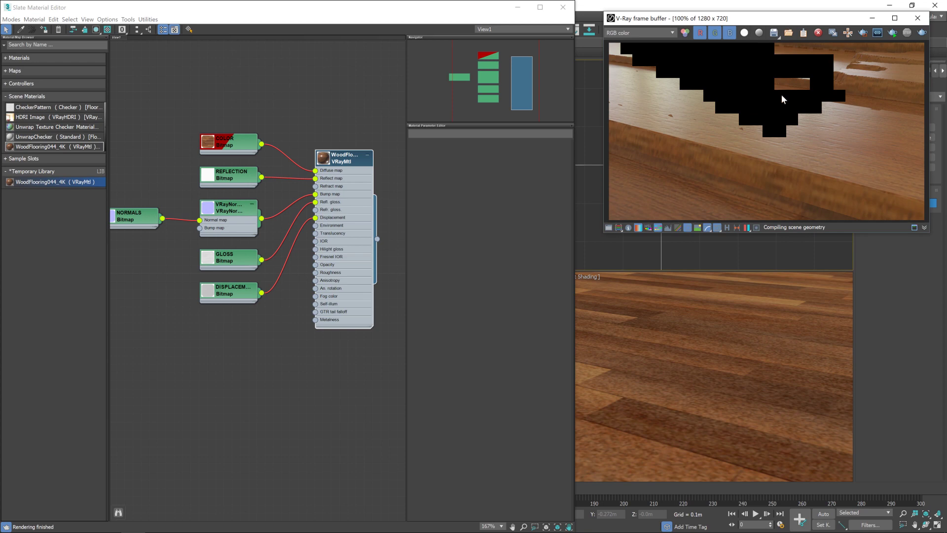
{"action": "left_click_drag", "start_coordinate": [787, 23], "coordinate": [779, 26]}
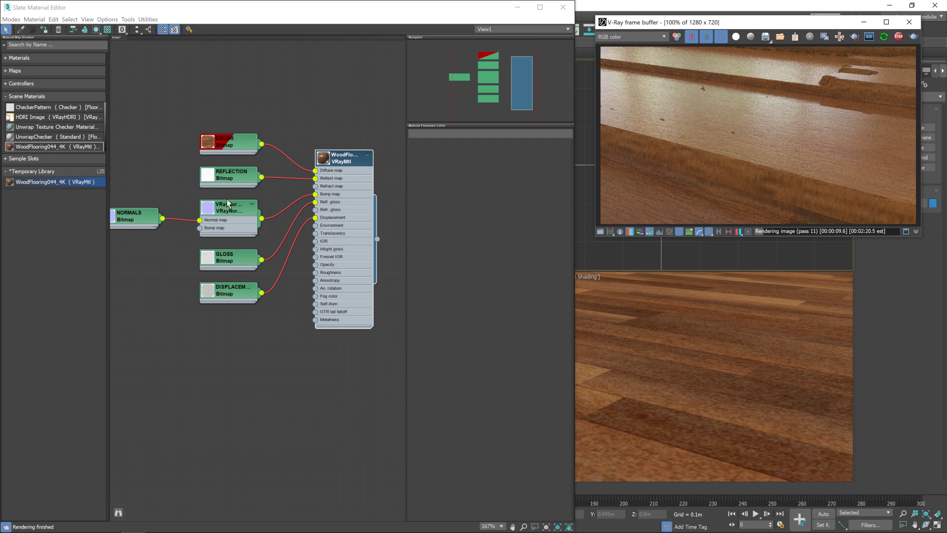
Set the VRayMtl's Displace amount in the Maps rollout to 0.2
{"action": "left_click", "coordinate": [346, 168]}
{"action": "double_click", "coordinate": [347, 168]}
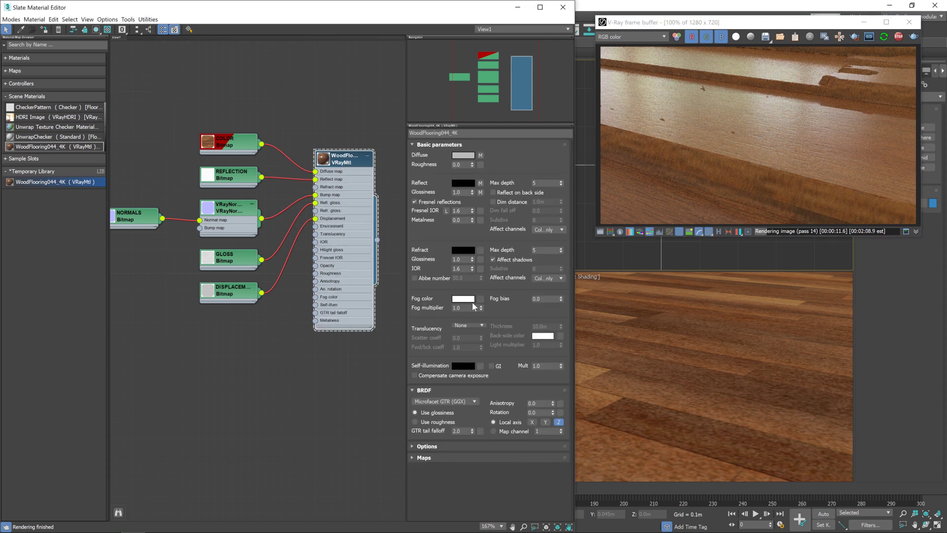
{"action": "left_click", "coordinate": [413, 457]}
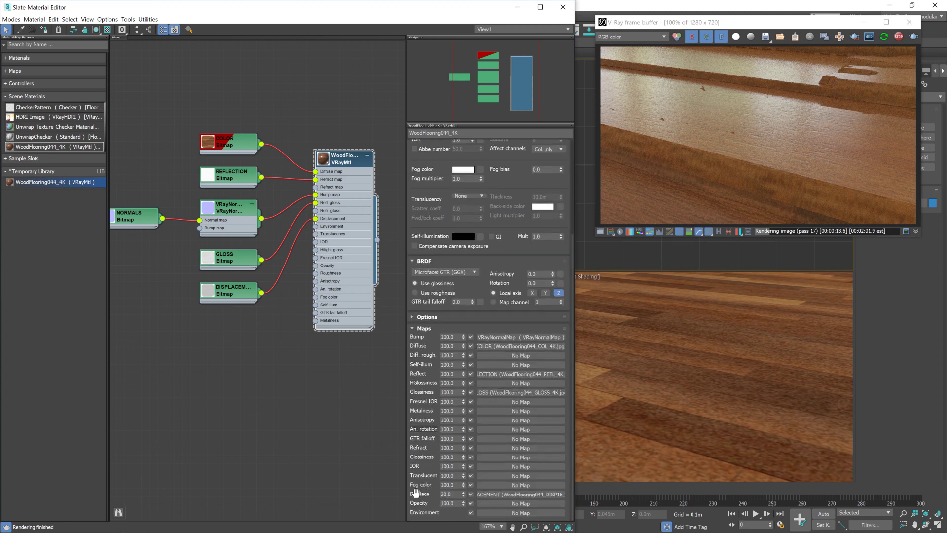
{"action": "left_click", "coordinate": [447, 493]}
{"action": "type", "text": "0.2"}
{"action": "key", "text": "Return"}
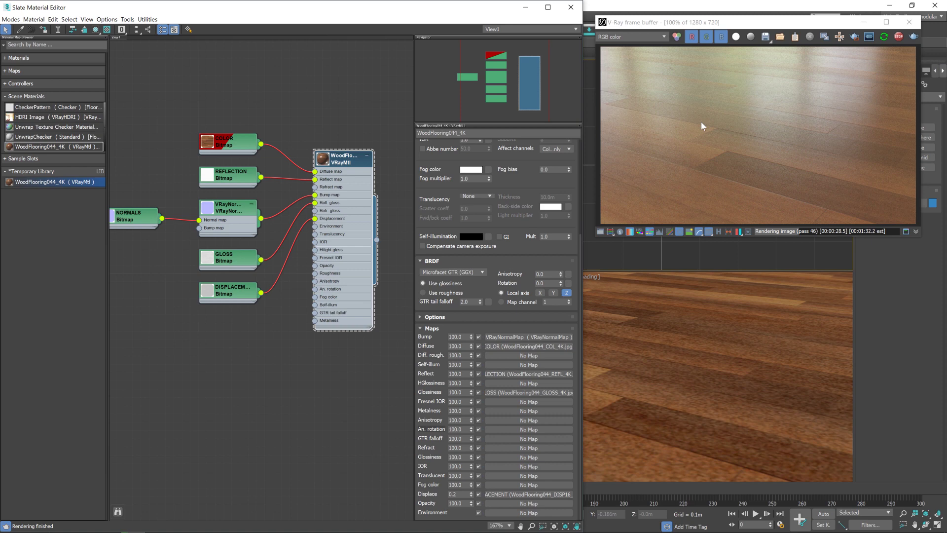
Drag the DISPLACEMENT node further down and move the GLOSS bitmap node well to the left
{"action": "left_click_drag", "start_coordinate": [222, 296], "coordinate": [222, 396]}
{"action": "left_click_drag", "start_coordinate": [235, 264], "coordinate": [146, 271]}
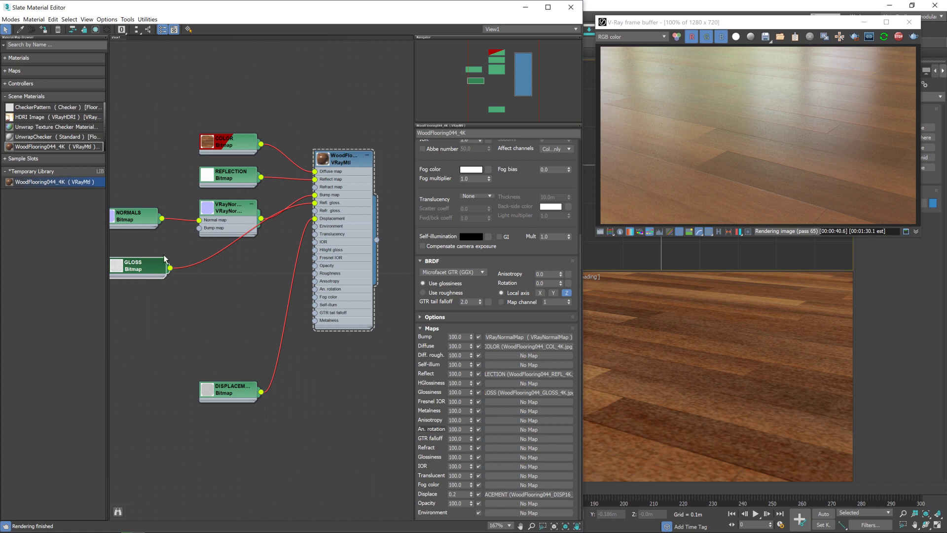
{"action": "middle_click_drag", "start_coordinate": [207, 335], "coordinate": [317, 324]}
{"action": "scroll", "coordinate": [298, 269], "scroll_direction": "up", "scroll_amount": 2}
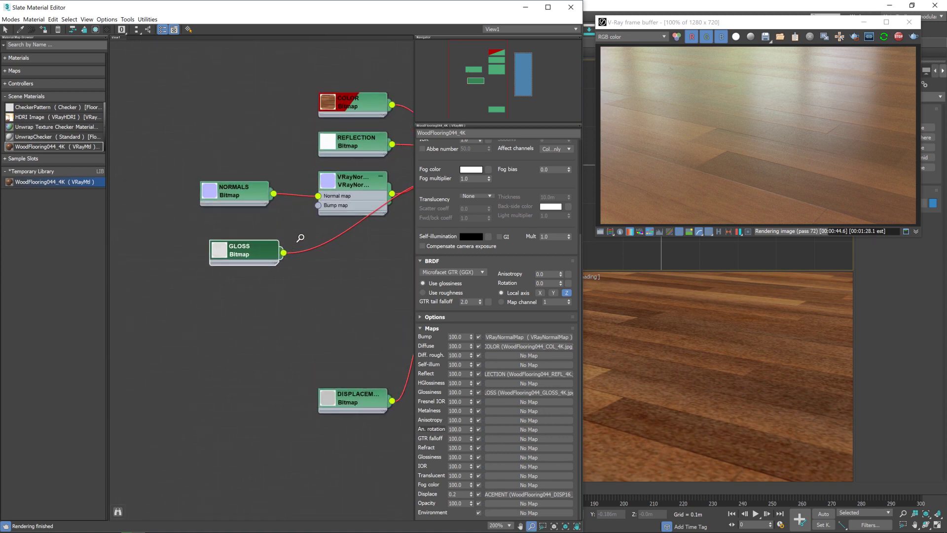
{"action": "middle_click_drag", "start_coordinate": [274, 281], "coordinate": [245, 279]}
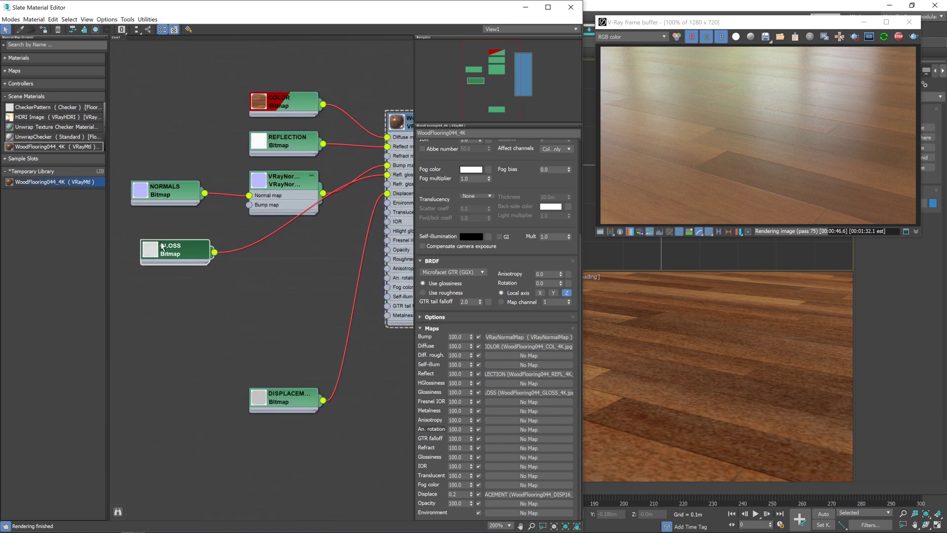
{"action": "left_click", "coordinate": [147, 253]}
{"action": "left_click", "coordinate": [186, 257]}
{"action": "left_click_drag", "start_coordinate": [186, 248], "coordinate": [166, 258]}
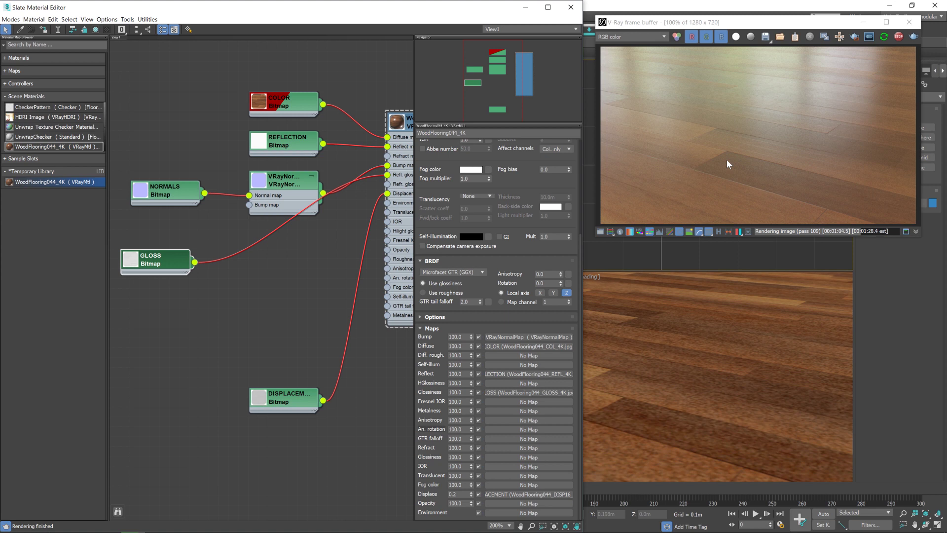
{"action": "right_click", "coordinate": [217, 274]}
Add a Color Correction map beside GLOSS, feeding GLOSS into it and its output into Refl. gloss
{"action": "mouse_move", "coordinate": [290, 291]}
{"action": "mouse_move", "coordinate": [326, 290]}
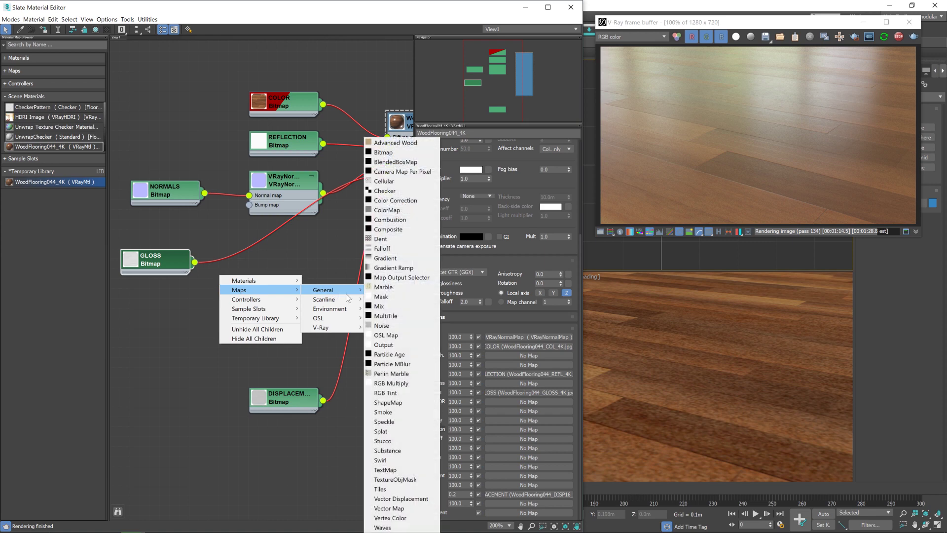
{"action": "mouse_move", "coordinate": [359, 300]}
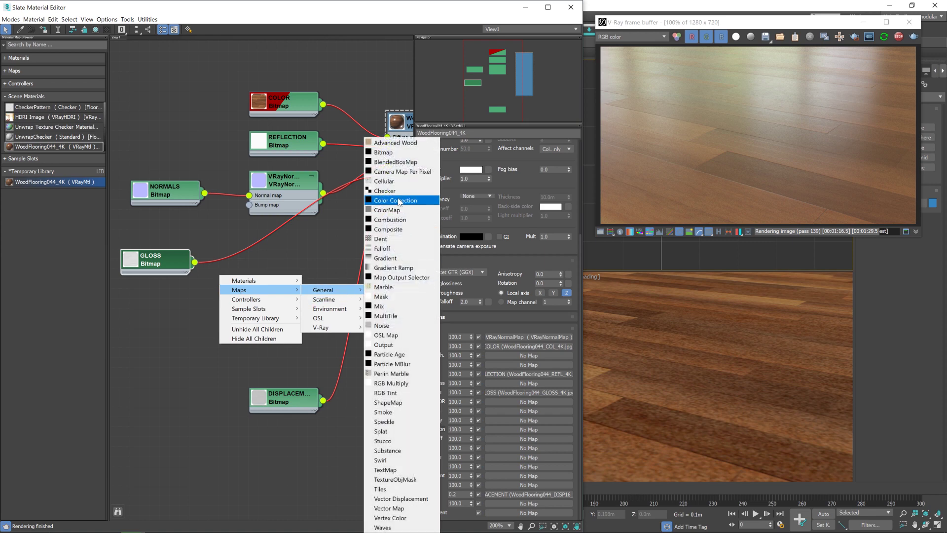
{"action": "left_click", "coordinate": [389, 200]}
{"action": "left_click_drag", "start_coordinate": [248, 272], "coordinate": [327, 241]}
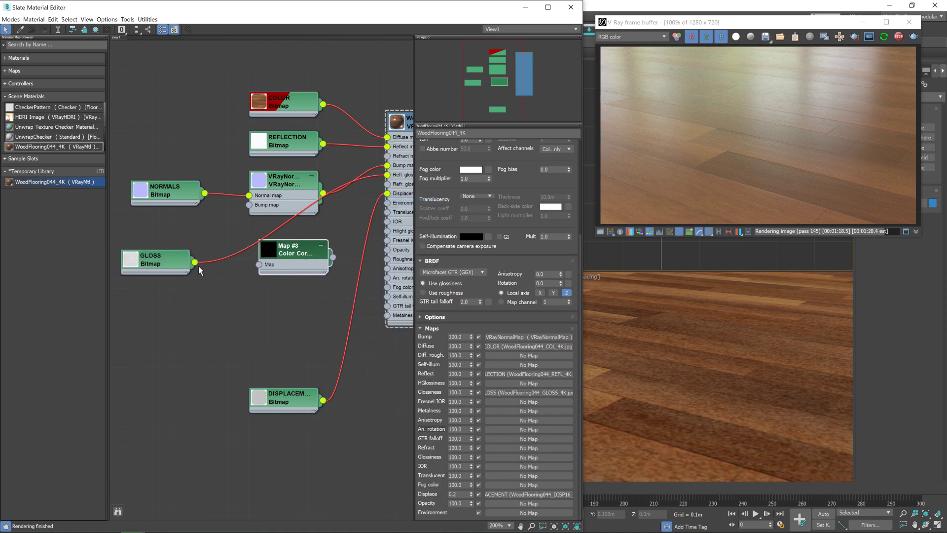
{"action": "left_click_drag", "start_coordinate": [195, 262], "coordinate": [259, 264]}
{"action": "left_click_drag", "start_coordinate": [334, 257], "coordinate": [387, 175]}
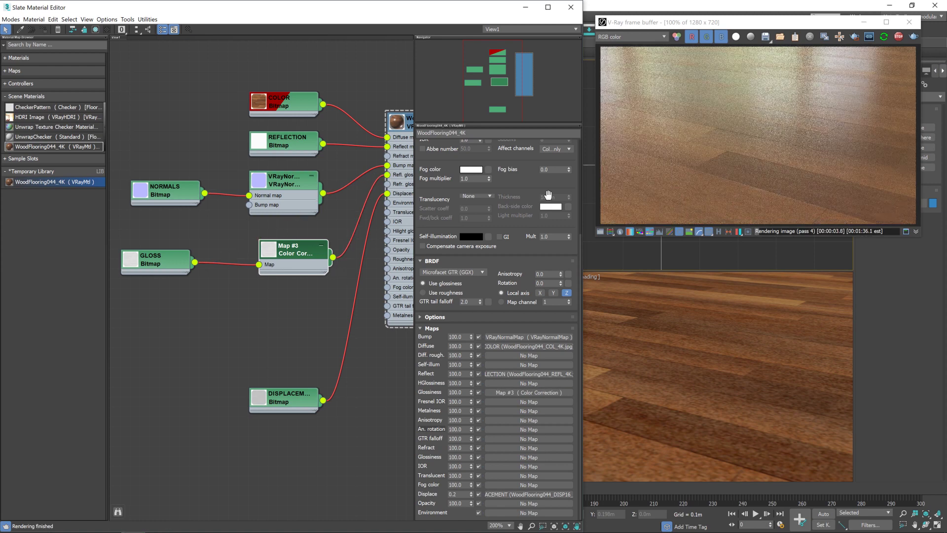
Invert the GLOSS bitmap's output, then set the Color Correction node's channels to Invert
{"action": "double_click", "coordinate": [164, 256]}
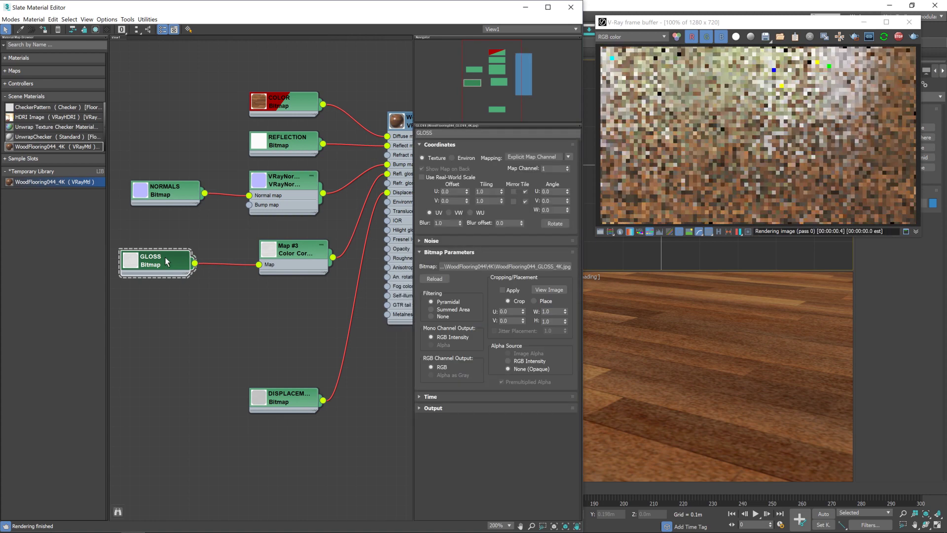
{"action": "left_click", "coordinate": [432, 407]}
{"action": "left_click", "coordinate": [425, 314]}
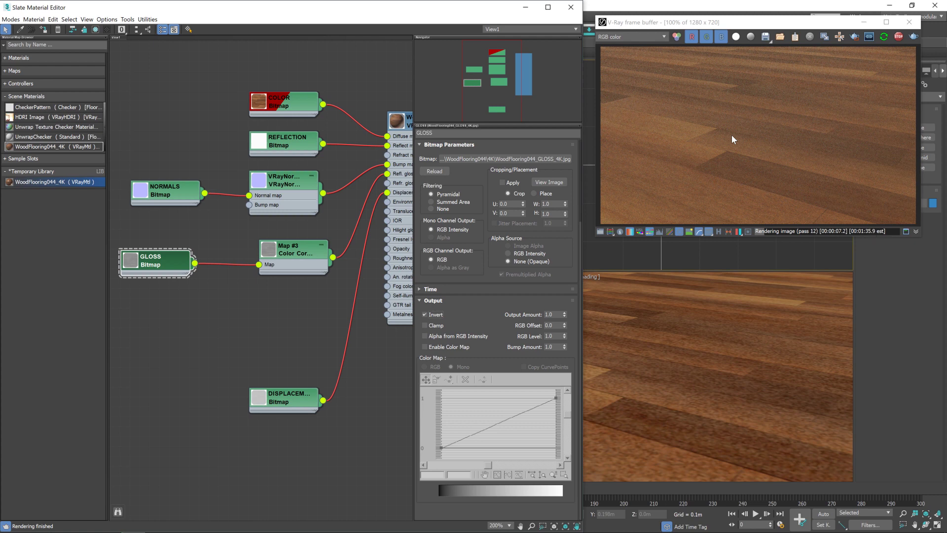
{"action": "left_click", "coordinate": [299, 254]}
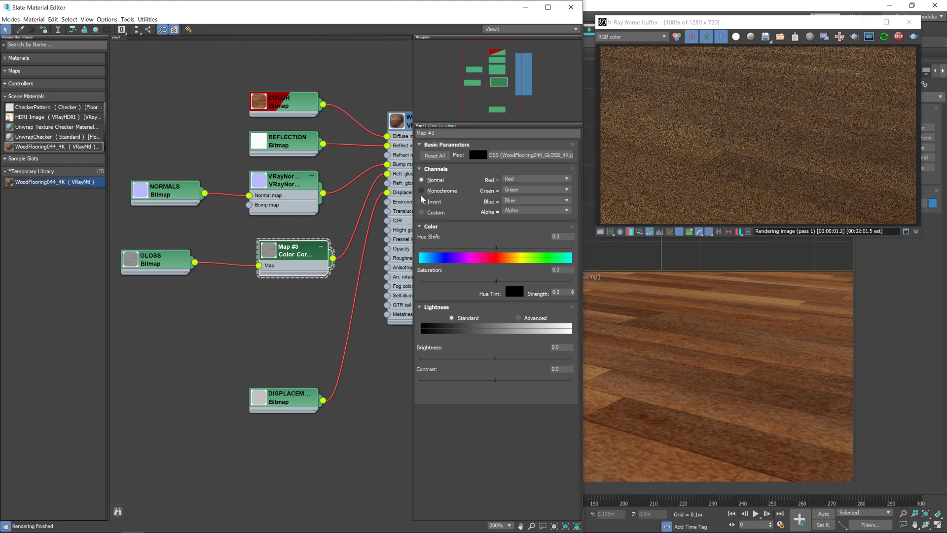
{"action": "left_click", "coordinate": [422, 201]}
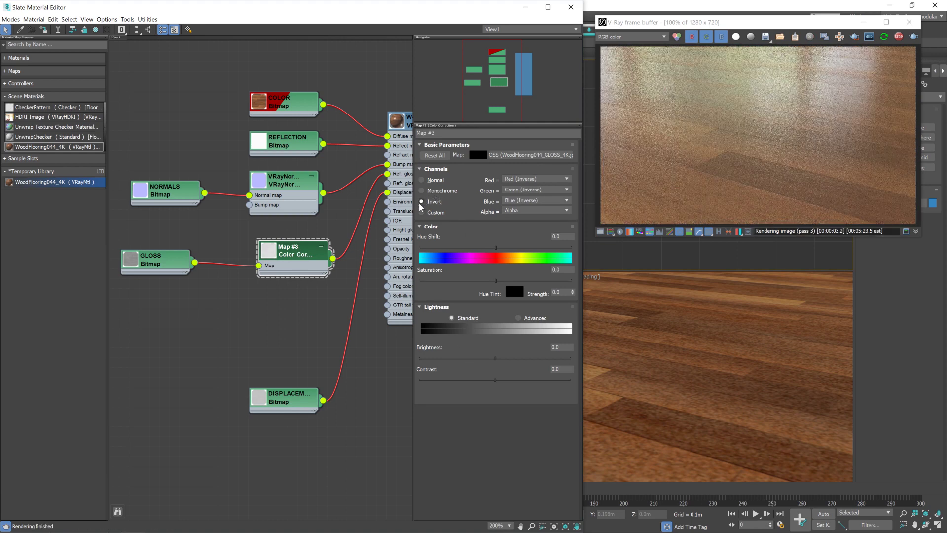
Add an RGB Multiply map and place it between the GLOSS and Color Correction nodes
{"action": "right_click", "coordinate": [261, 332]}
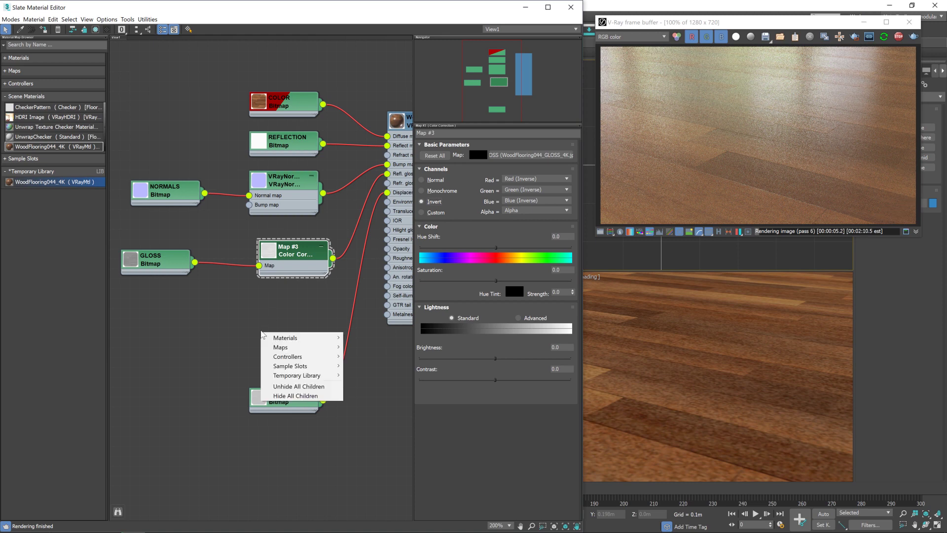
{"action": "mouse_move", "coordinate": [307, 350]}
{"action": "mouse_move", "coordinate": [365, 338]}
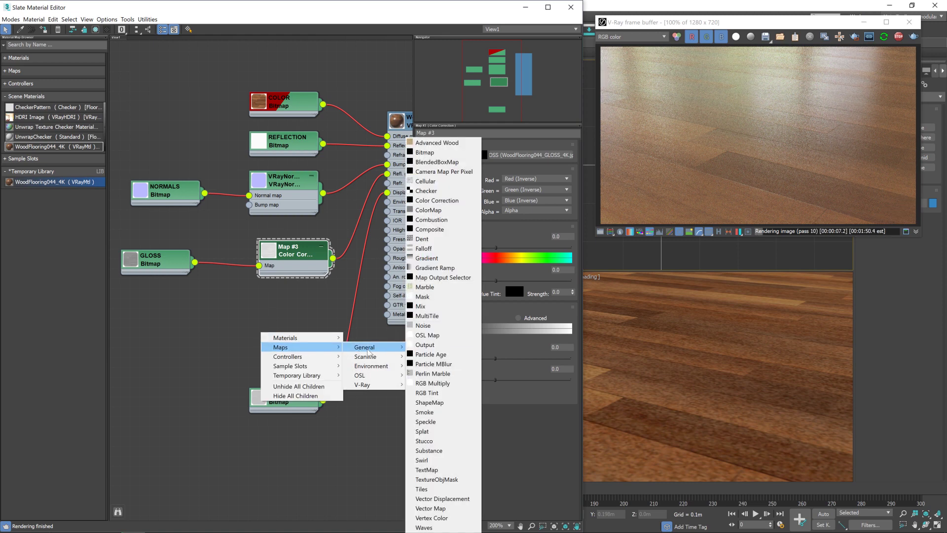
{"action": "left_click", "coordinate": [443, 383]}
{"action": "left_click_drag", "start_coordinate": [266, 327], "coordinate": [247, 298]}
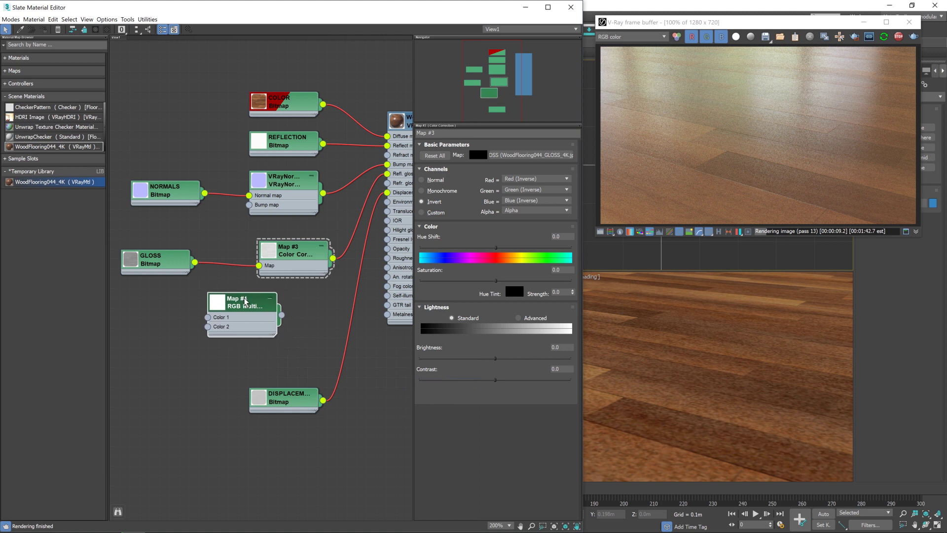
{"action": "left_click_drag", "start_coordinate": [160, 260], "coordinate": [121, 250]}
{"action": "left_click_drag", "start_coordinate": [290, 249], "coordinate": [320, 239]}
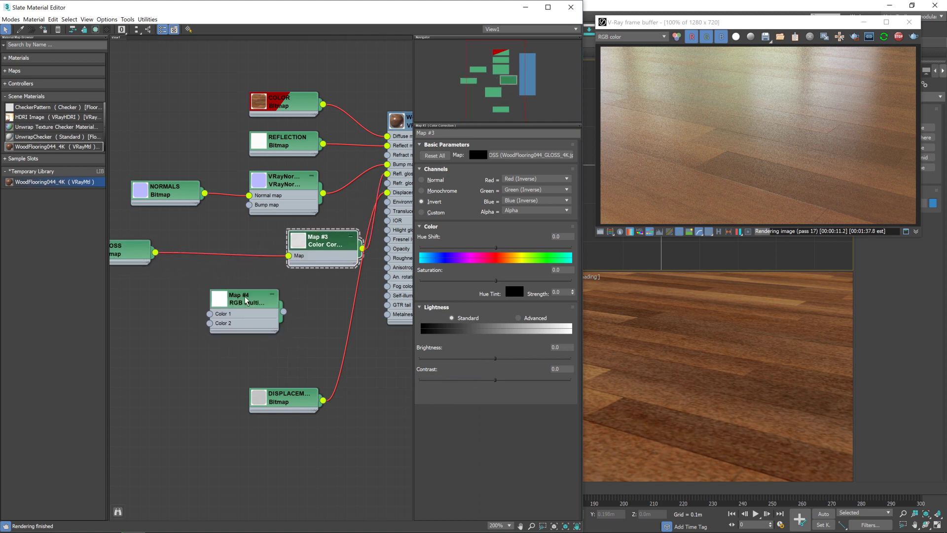
{"action": "left_click_drag", "start_coordinate": [242, 298], "coordinate": [222, 269]}
Connect the GLOSS bitmap output to the RGB Multiply node's Color 1 input
{"action": "left_click_drag", "start_coordinate": [155, 252], "coordinate": [288, 255]}
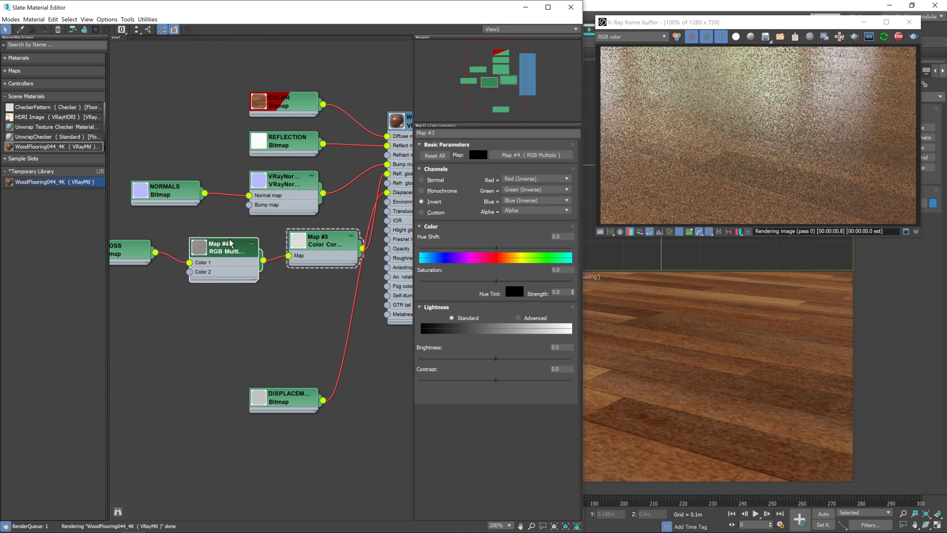
{"action": "scroll", "coordinate": [250, 297], "scroll_direction": "down", "scroll_amount": 1}
{"action": "scroll", "coordinate": [250, 296], "scroll_direction": "down", "scroll_amount": 1}
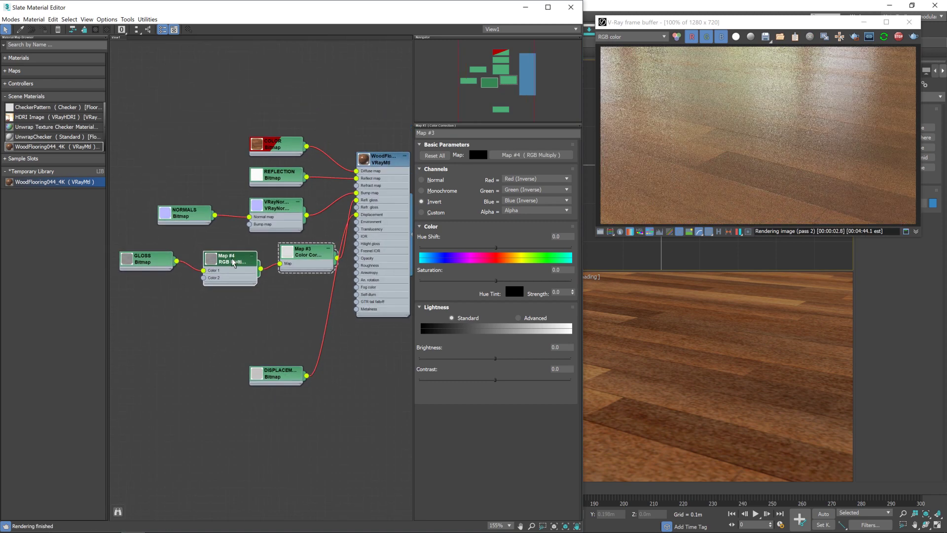
{"action": "double_click", "coordinate": [233, 261]}
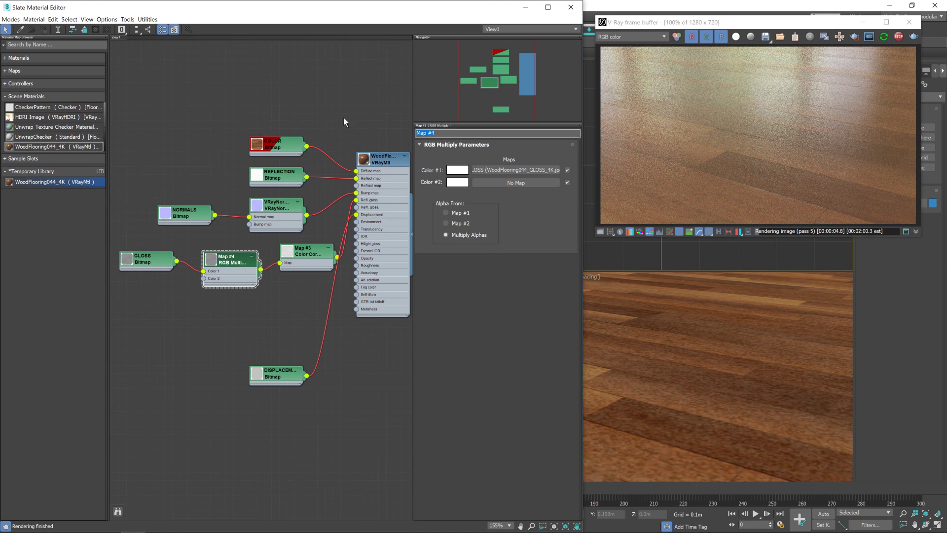
Name the RGB Multiply map GLOSS ADJUST and set its Color #2 to grey 108
{"action": "type", "text": "GLOSS ADJUST"}
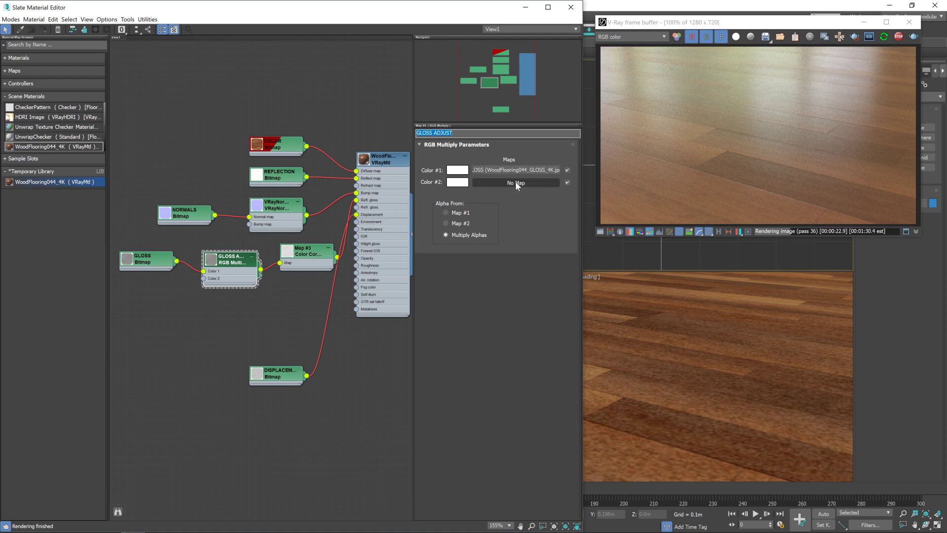
{"action": "left_click", "coordinate": [458, 183]}
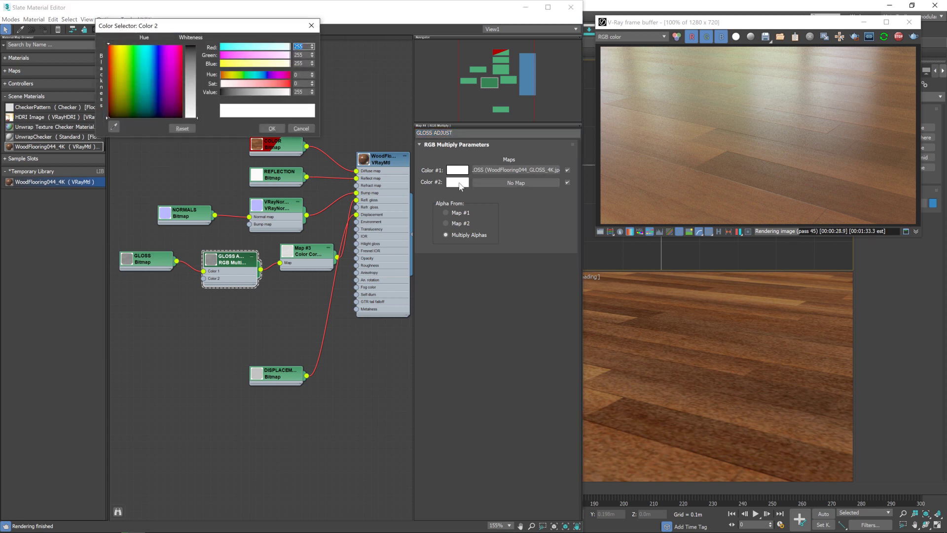
{"action": "left_click", "coordinate": [191, 94]}
{"action": "left_click_drag", "start_coordinate": [191, 94], "coordinate": [191, 77]}
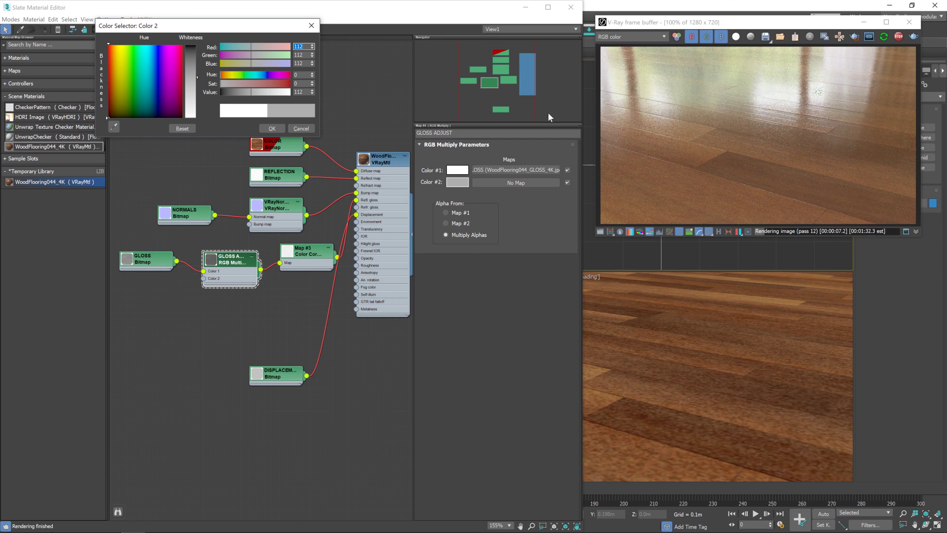
{"action": "left_click", "coordinate": [196, 78]}
{"action": "left_click_drag", "start_coordinate": [196, 78], "coordinate": [194, 117]}
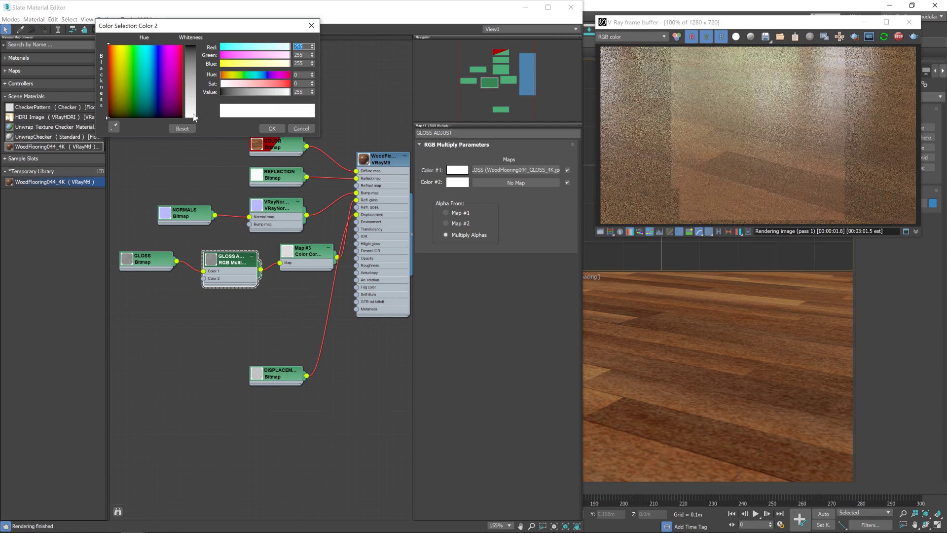
{"action": "key", "text": "ctrl+z"}
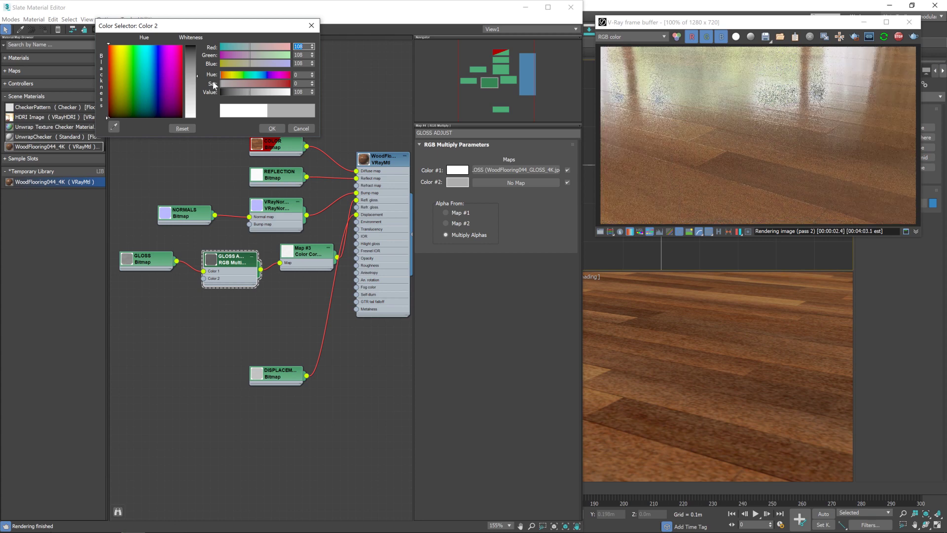
{"action": "left_click", "coordinate": [271, 128]}
Tidy the Color Correction, GLOSS and material node positions and stop the interactive render
{"action": "left_click_drag", "start_coordinate": [306, 254], "coordinate": [300, 260]}
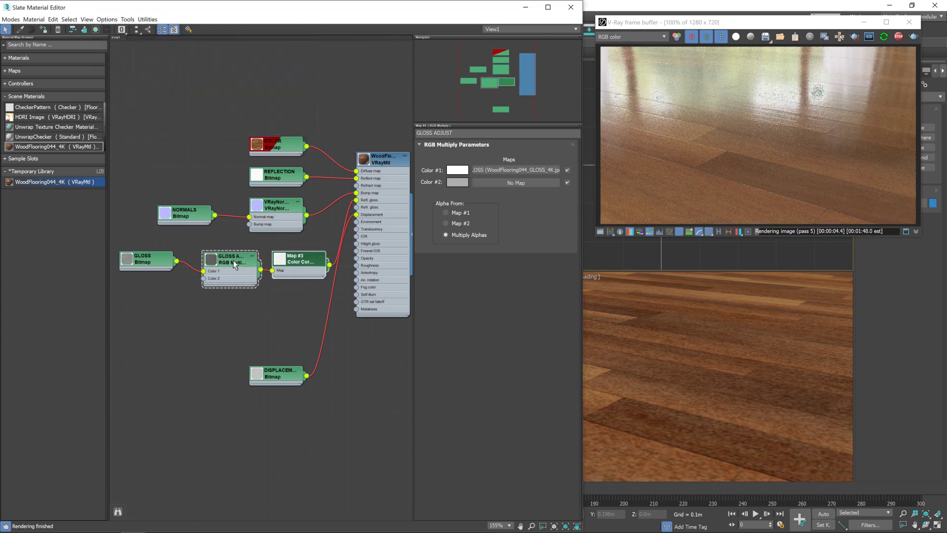
{"action": "left_click_drag", "start_coordinate": [150, 258], "coordinate": [157, 266]}
{"action": "left_click_drag", "start_coordinate": [382, 171], "coordinate": [374, 202]}
{"action": "left_click", "coordinate": [897, 38]}
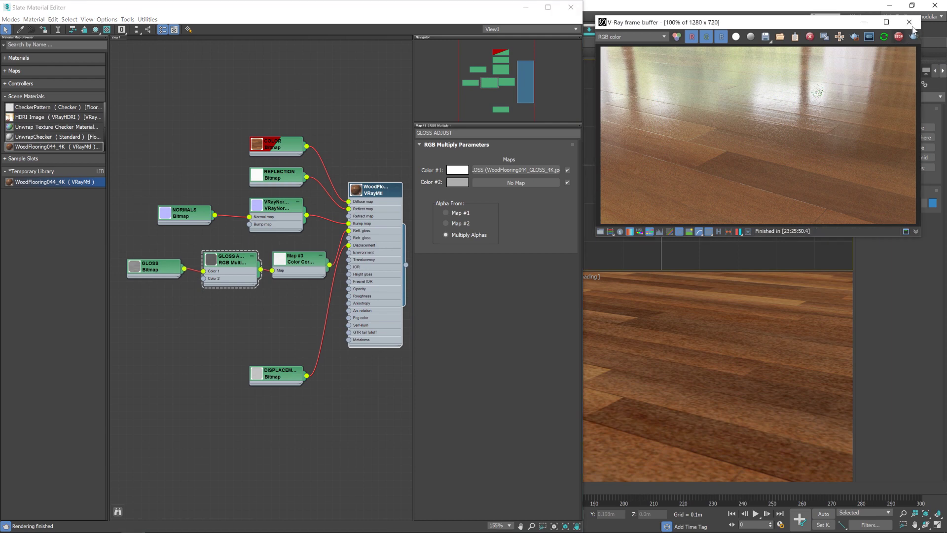
Render the wood floor with V-Ray at the 1920x1080 output size
{"action": "left_click", "coordinate": [909, 22]}
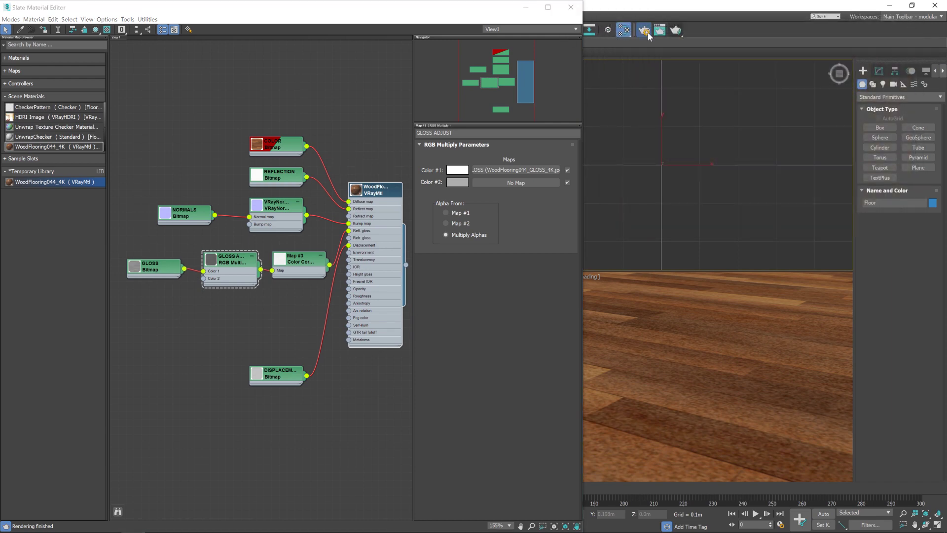
{"action": "key", "text": "F10"}
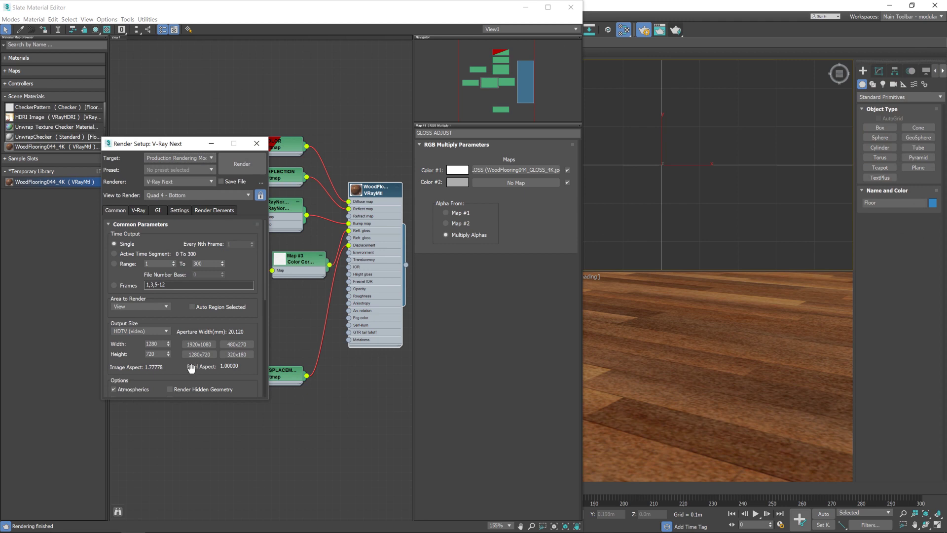
{"action": "left_click", "coordinate": [198, 345]}
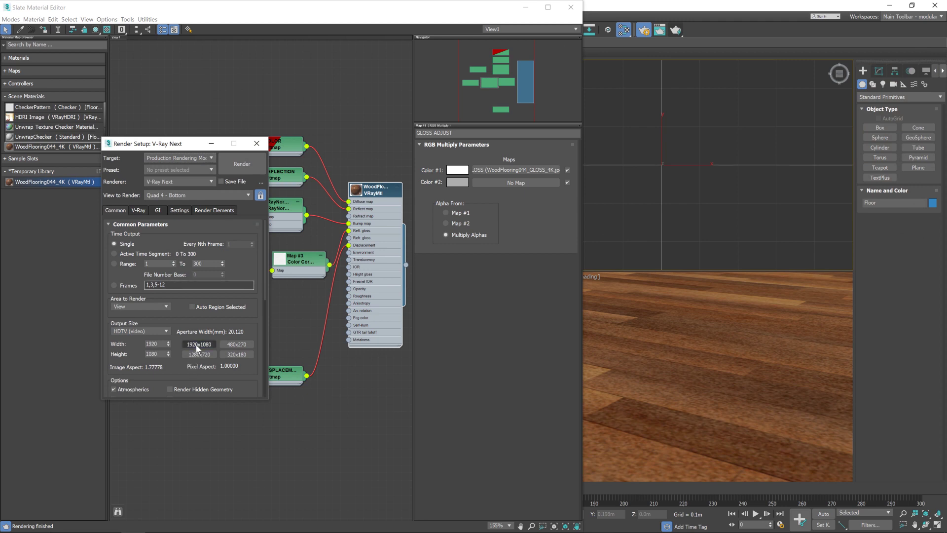
{"action": "left_click", "coordinate": [249, 164]}
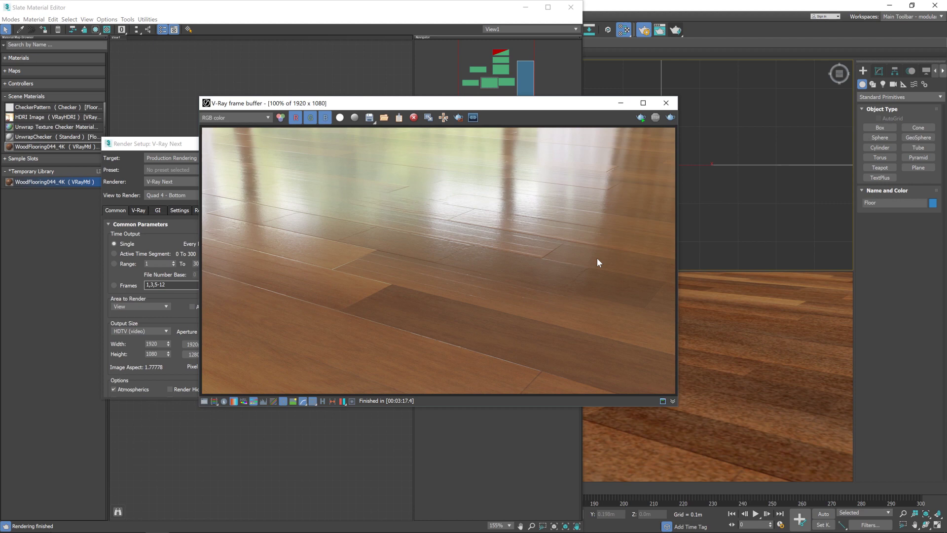
{"action": "left_click_drag", "start_coordinate": [344, 107], "coordinate": [329, 75]}
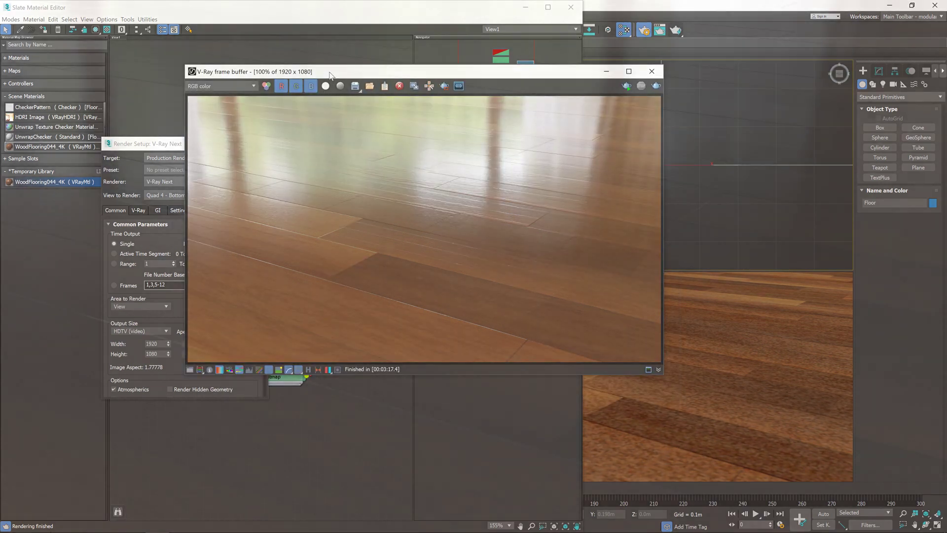